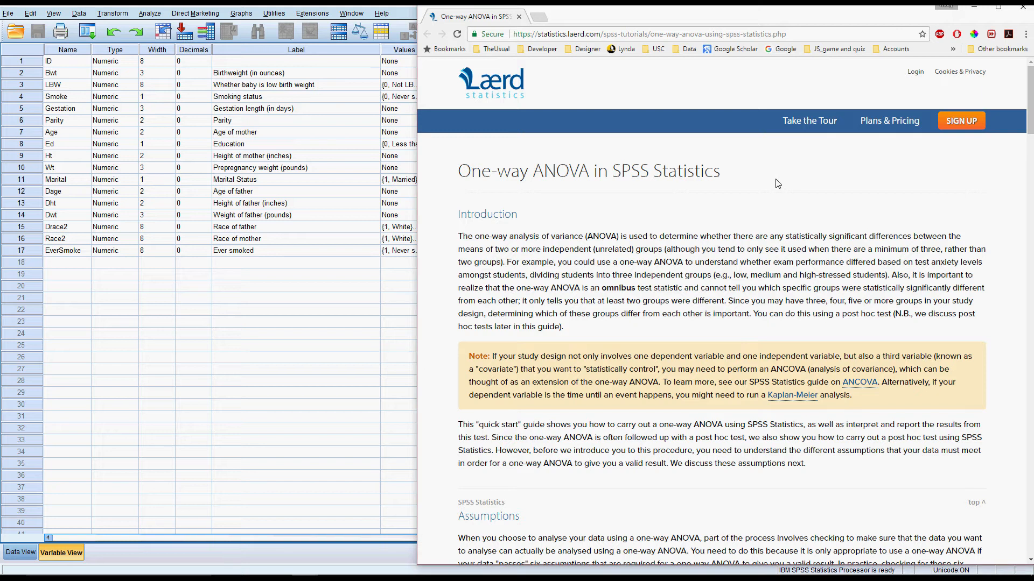
Review the six one-way ANOVA assumptions on the Laerd page, highlighting "no significant outliers" and "approximately normally distributed", and return to SPSS
scroll(777, 184, down, 7)
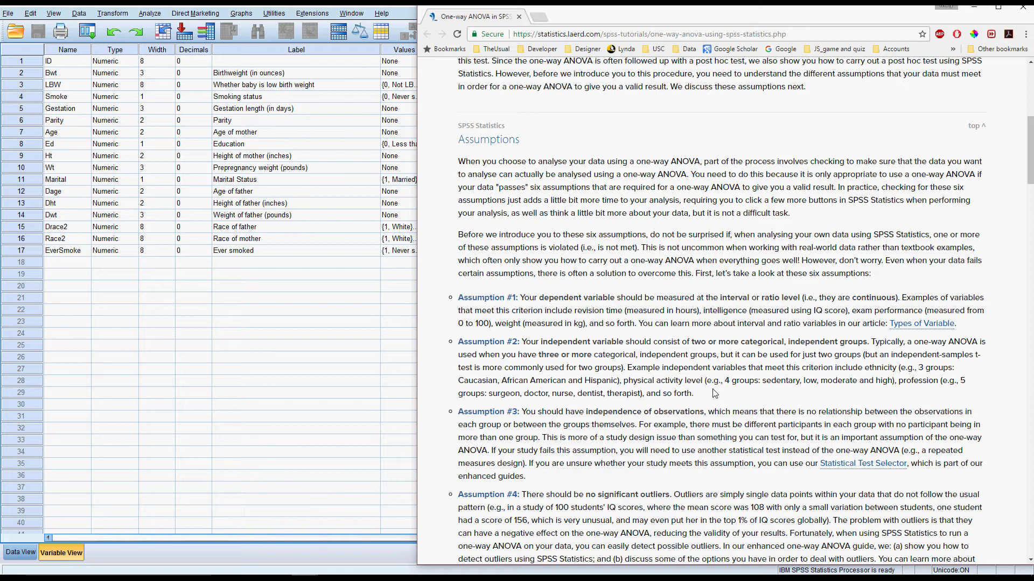
scroll(721, 385, down, 2)
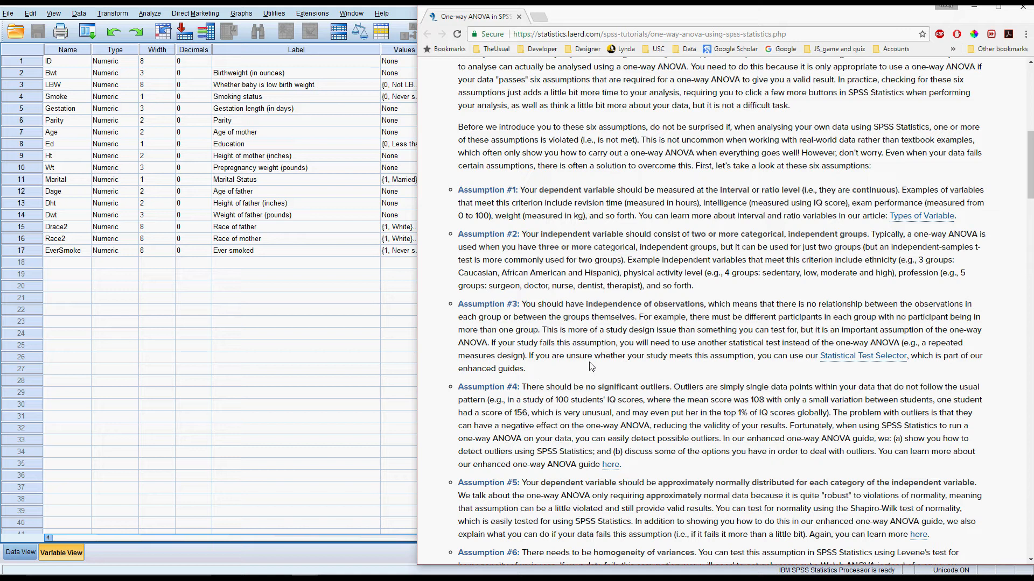
scroll(591, 366, down, 2)
scroll(591, 366, down, 1)
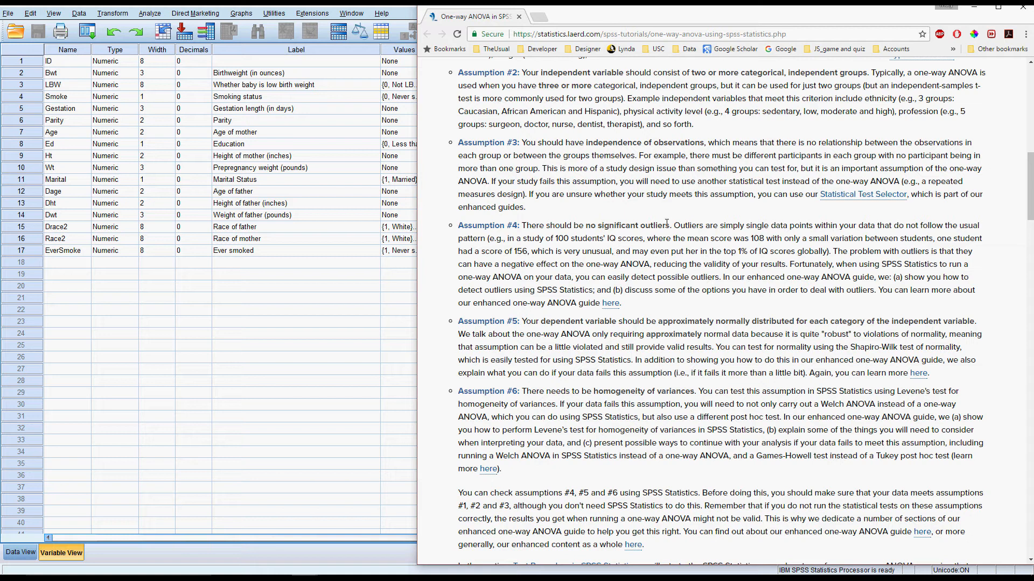
drag(673, 225, 586, 230)
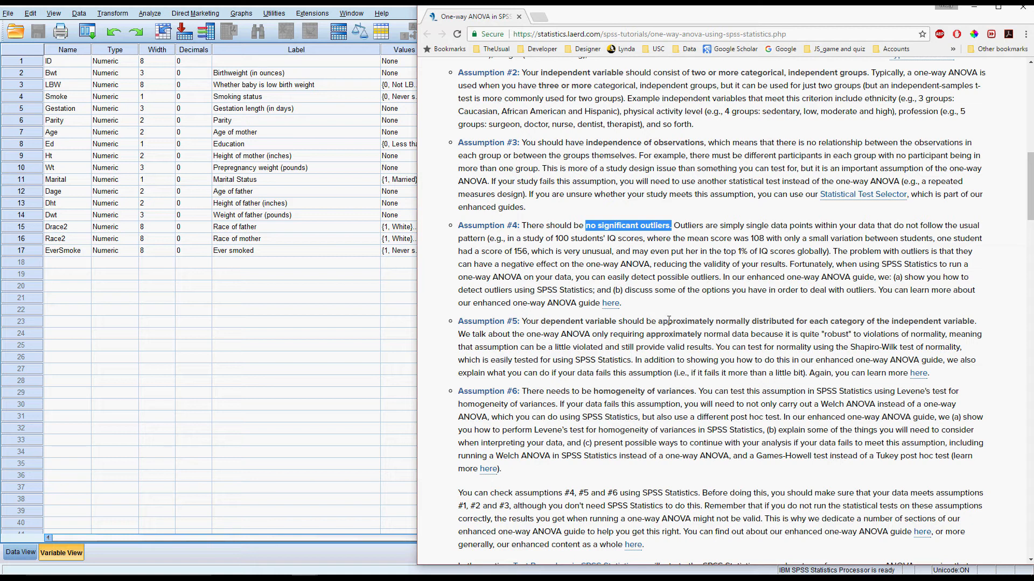
drag(661, 325, 796, 321)
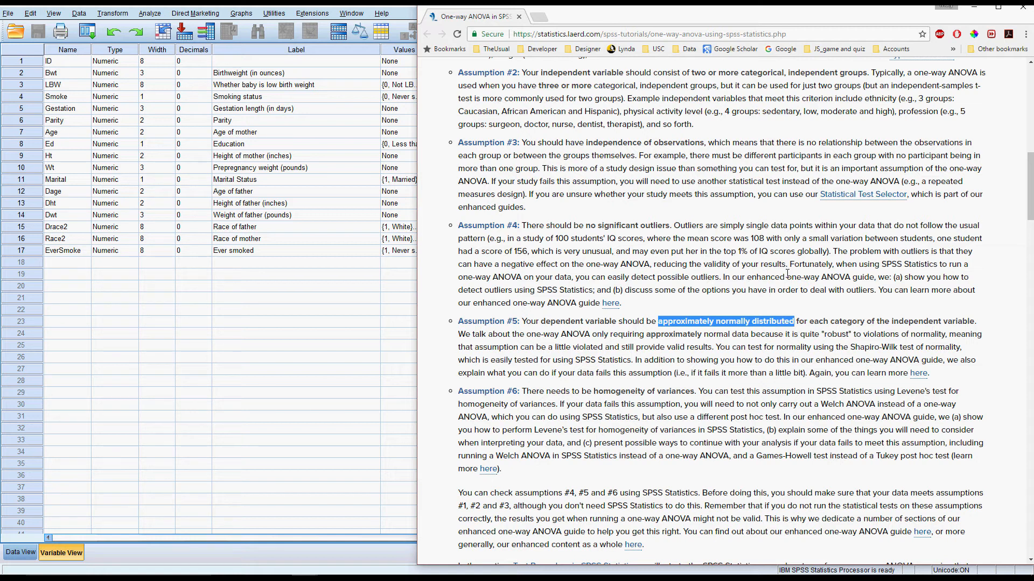
click(973, 7)
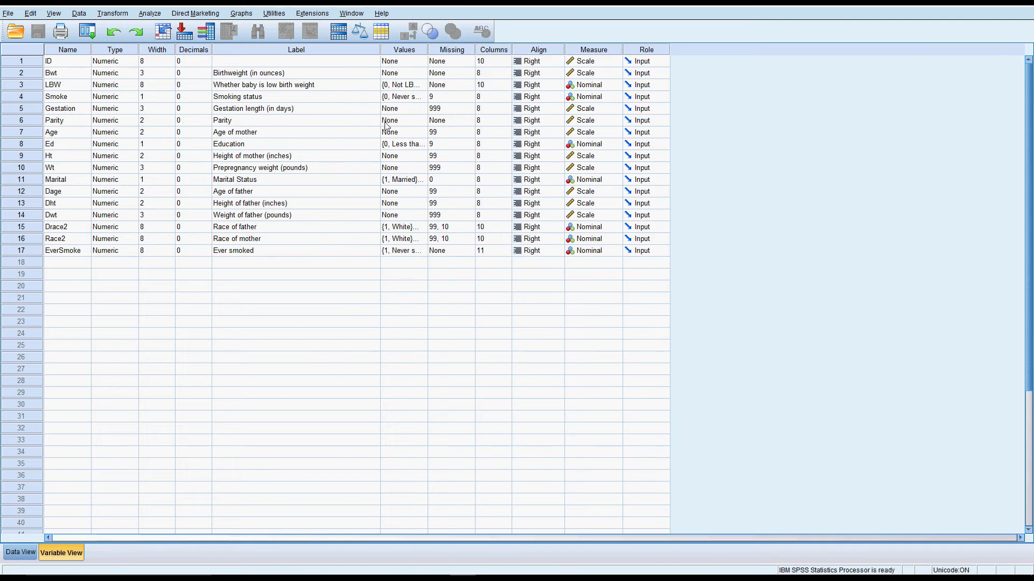
Create a simple boxplot with Chart Builder, using Birthweight on the y-axis and Smoking status on the x-axis
click(240, 13)
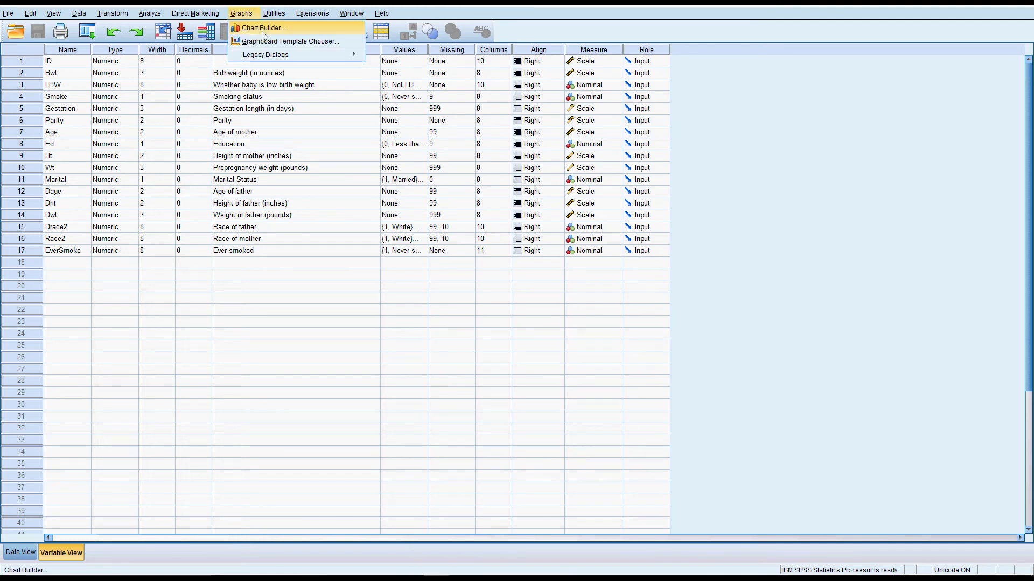
click(262, 31)
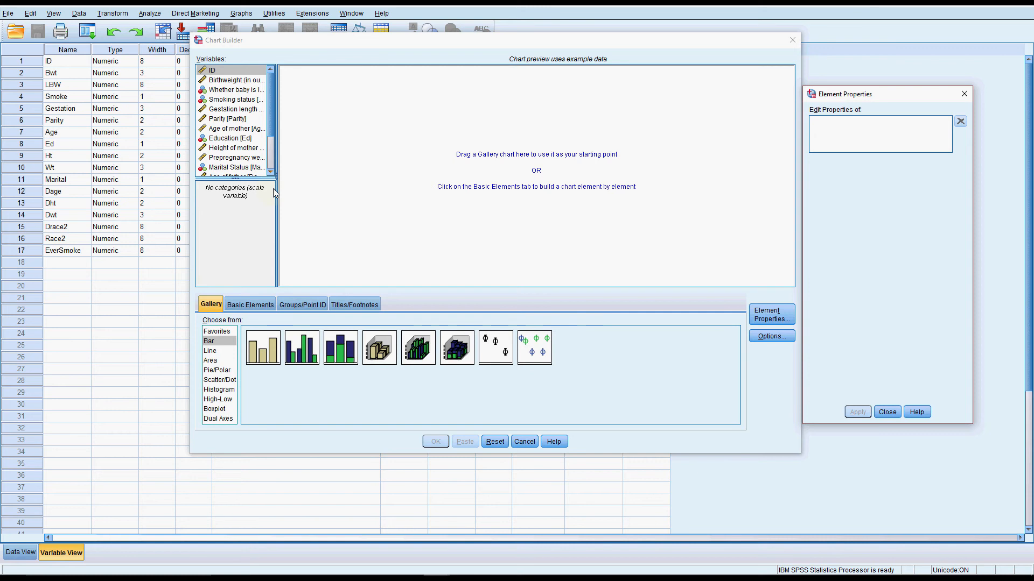
click(215, 410)
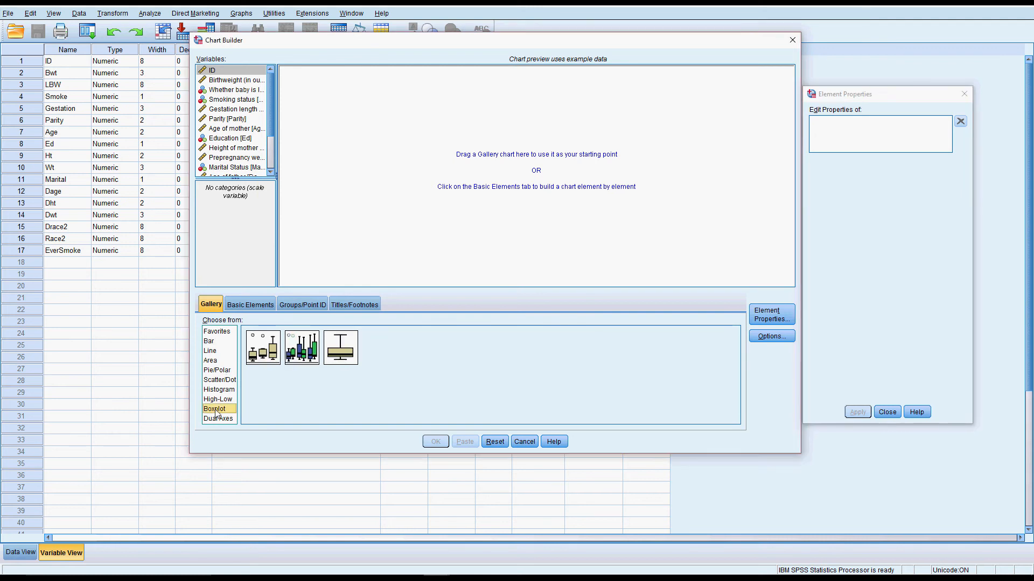
drag(264, 349, 420, 178)
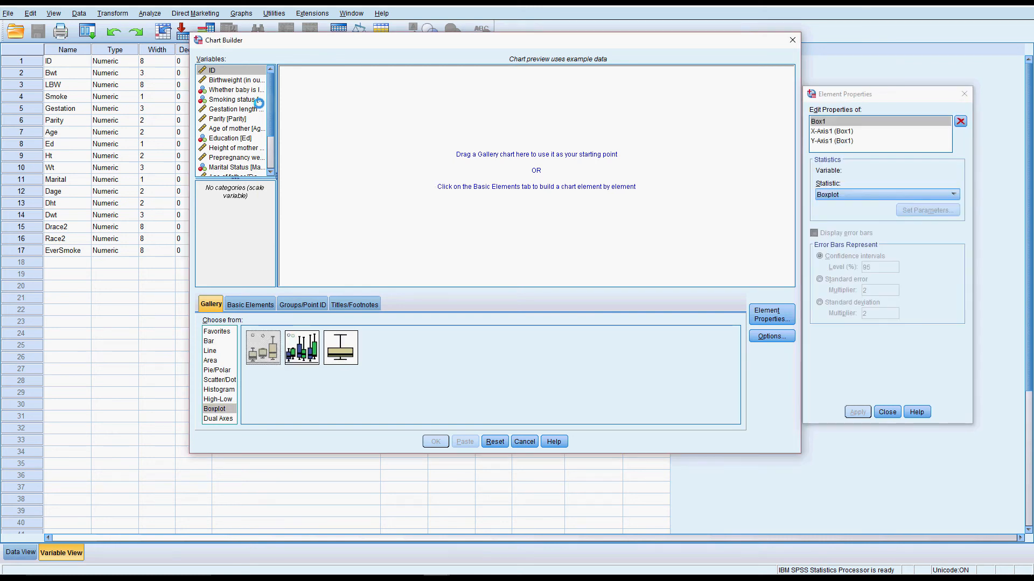
mouse_move(236, 79)
mouse_down()
mouse_move(313, 161)
mouse_move(294, 178)
mouse_up()
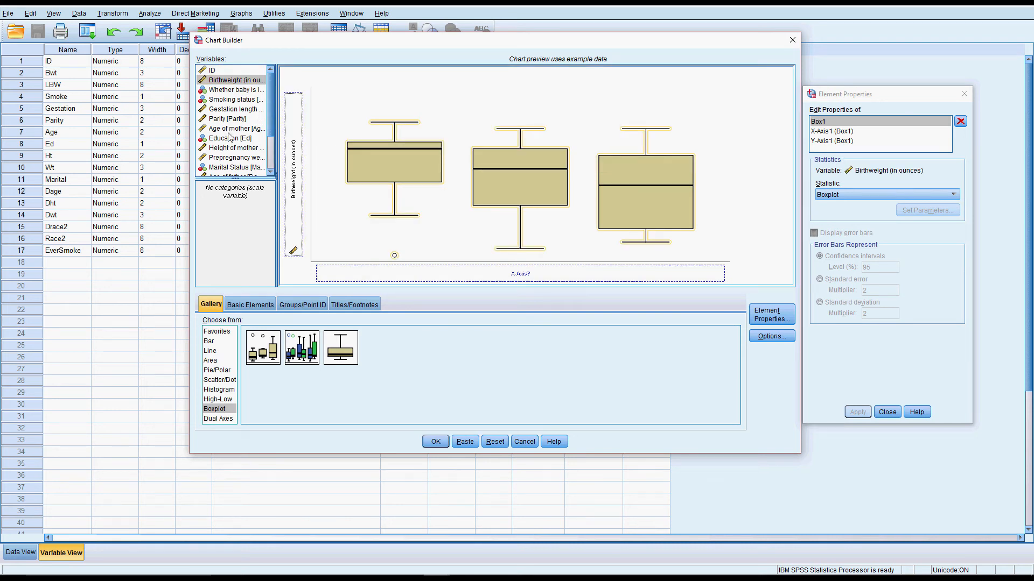
drag(235, 101, 423, 272)
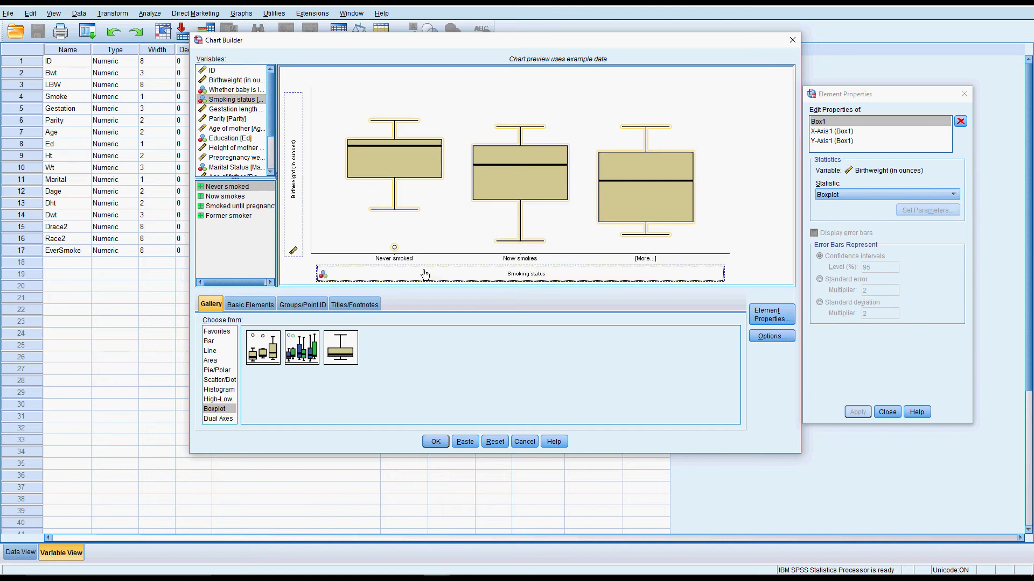
click(435, 441)
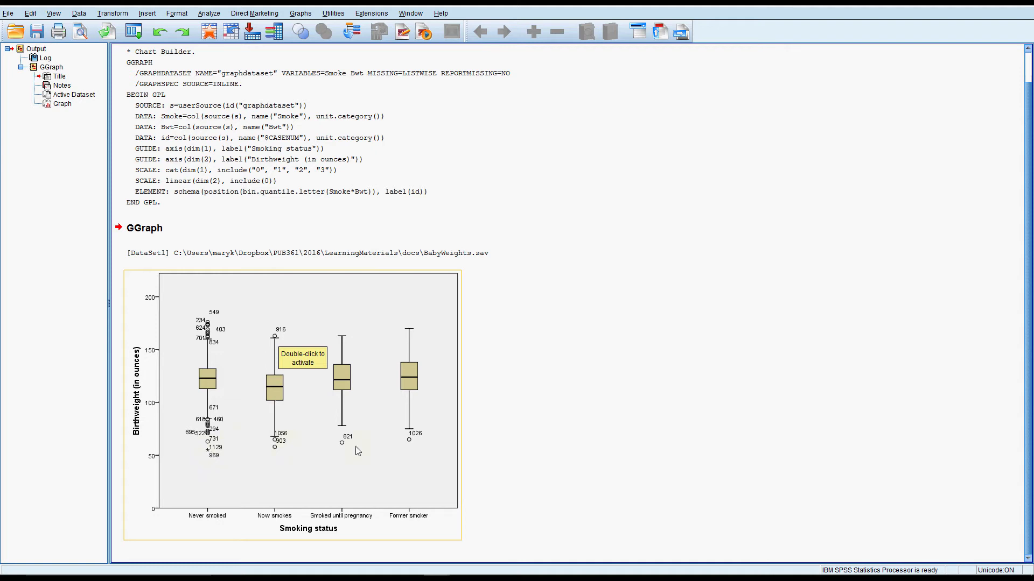
click(447, 289)
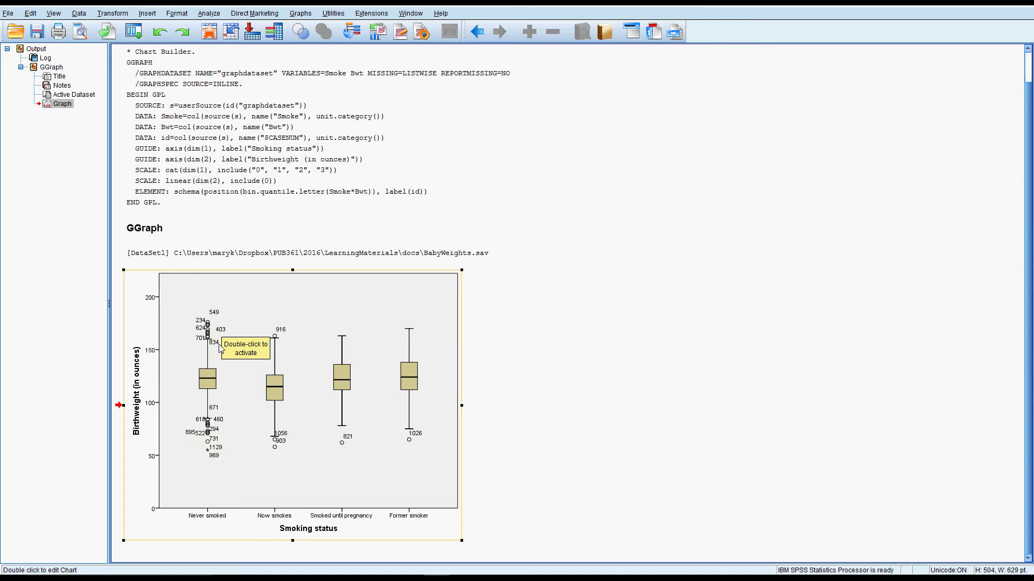
double_click(393, 300)
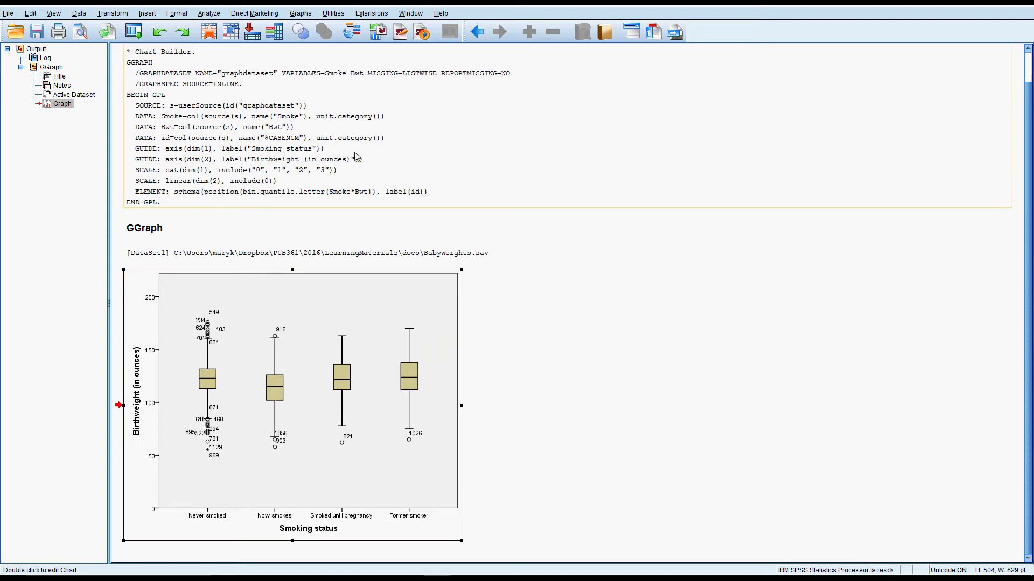
Set up a legacy histogram of Birthweight (in ounces) with the normal curve displayed
click(303, 18)
mouse_move(360, 56)
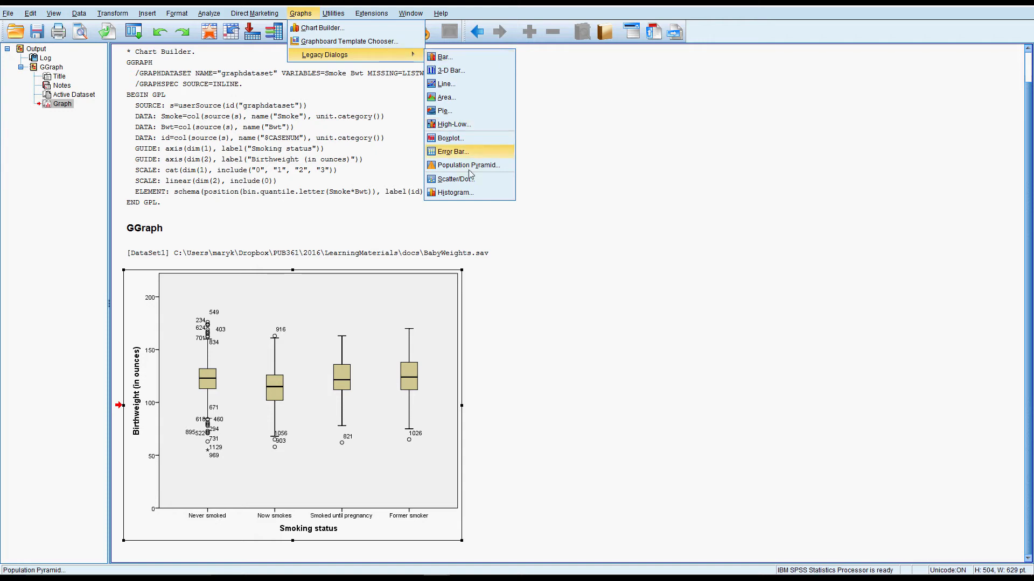
click(492, 199)
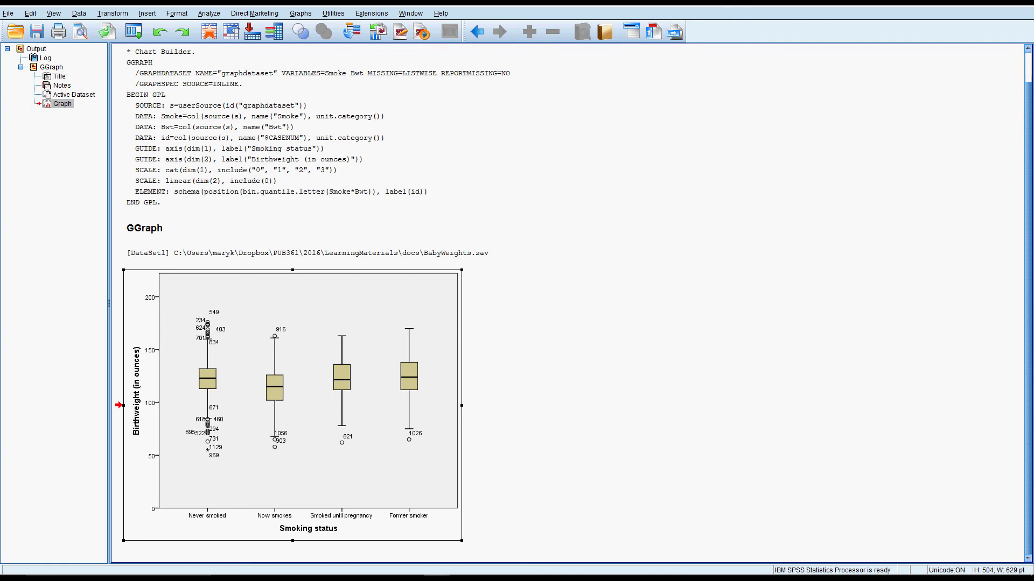
drag(849, 191, 519, 88)
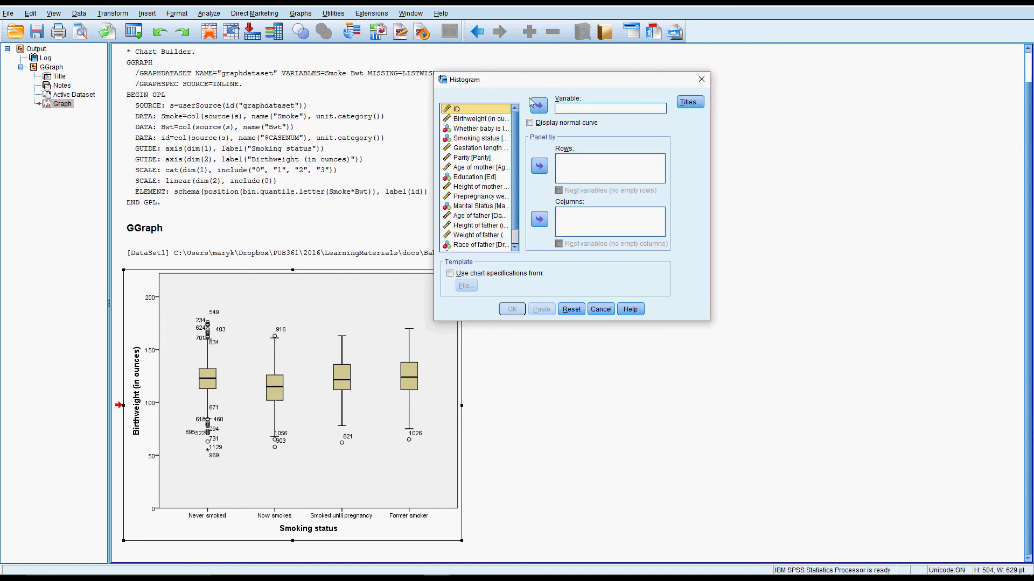
click(480, 122)
click(538, 106)
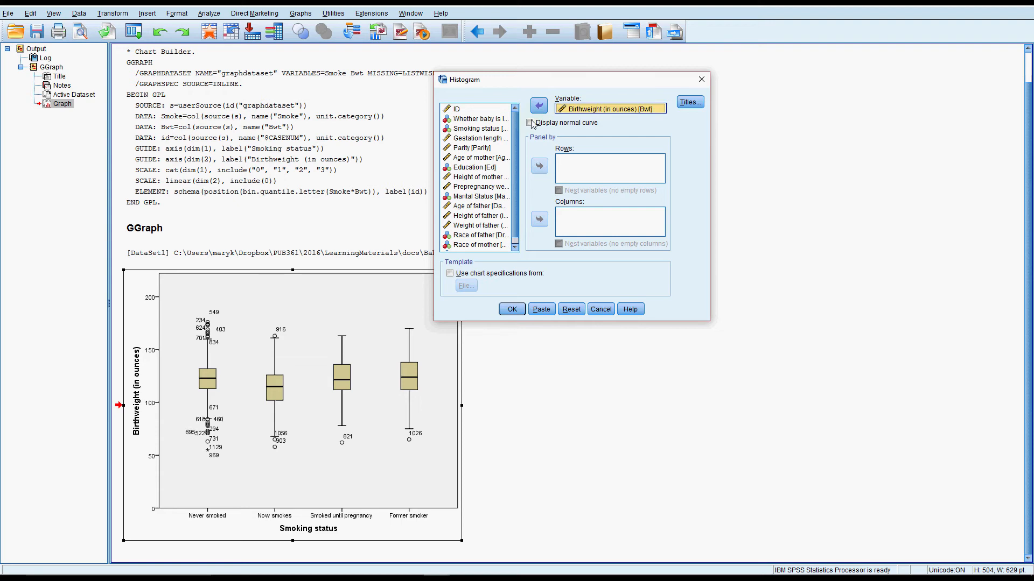
click(530, 122)
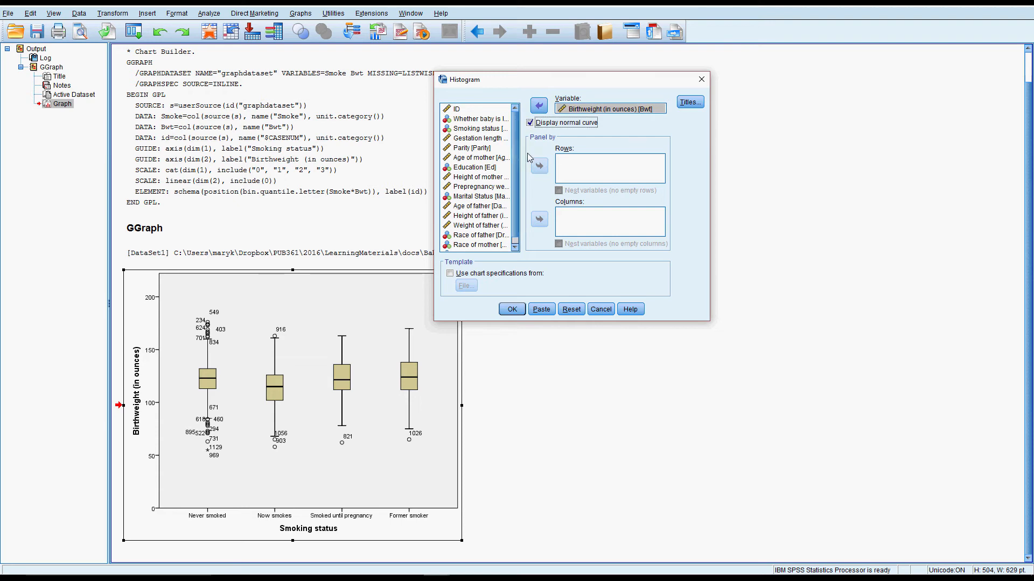
Panel the histogram in rows by Smoking status and generate it
click(479, 129)
click(540, 166)
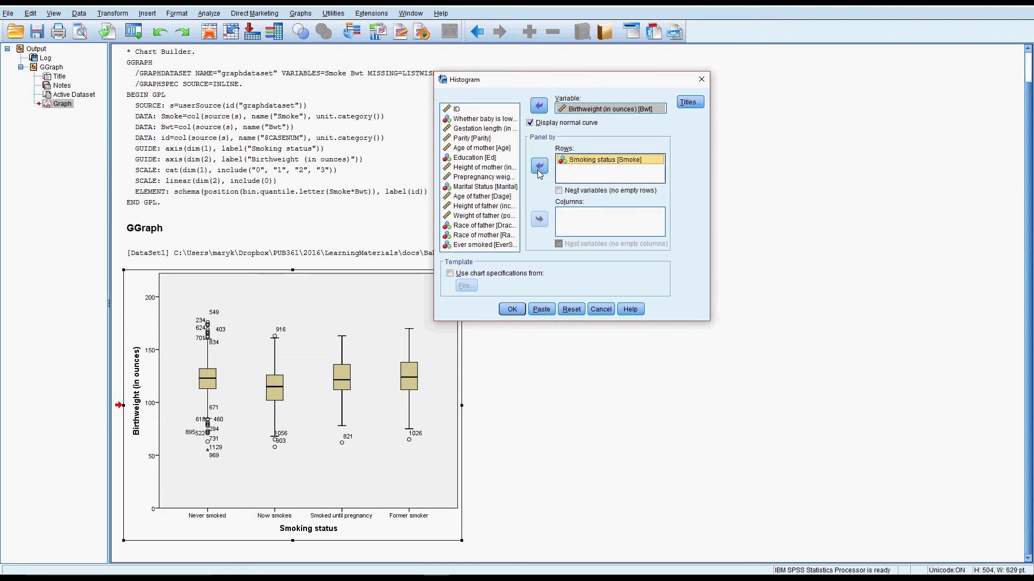
click(512, 309)
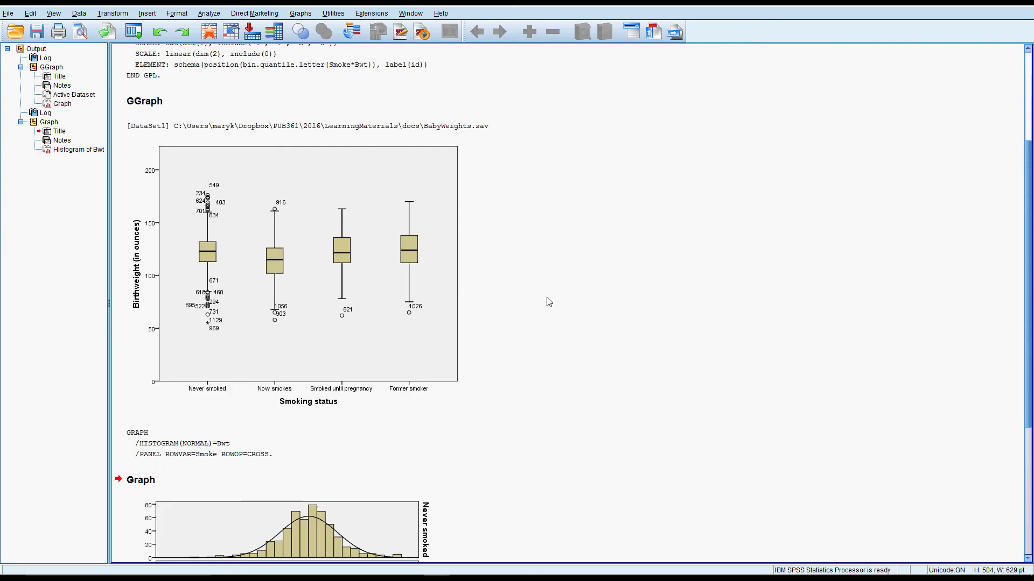
Examine the birthweight histograms for normality in each smoking group and compare them with the boxplot's outliers
scroll(548, 302, down, 5)
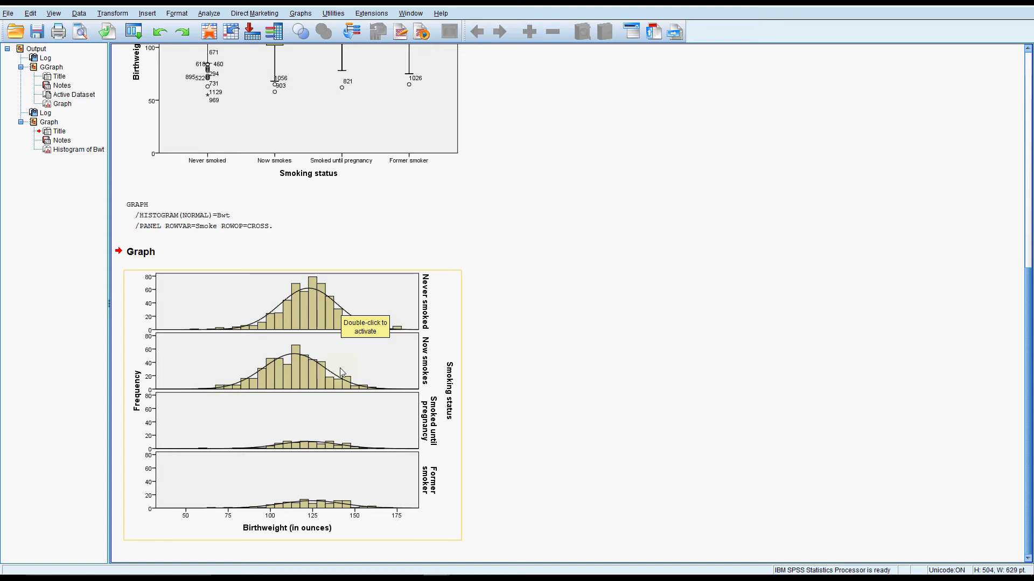
click(440, 291)
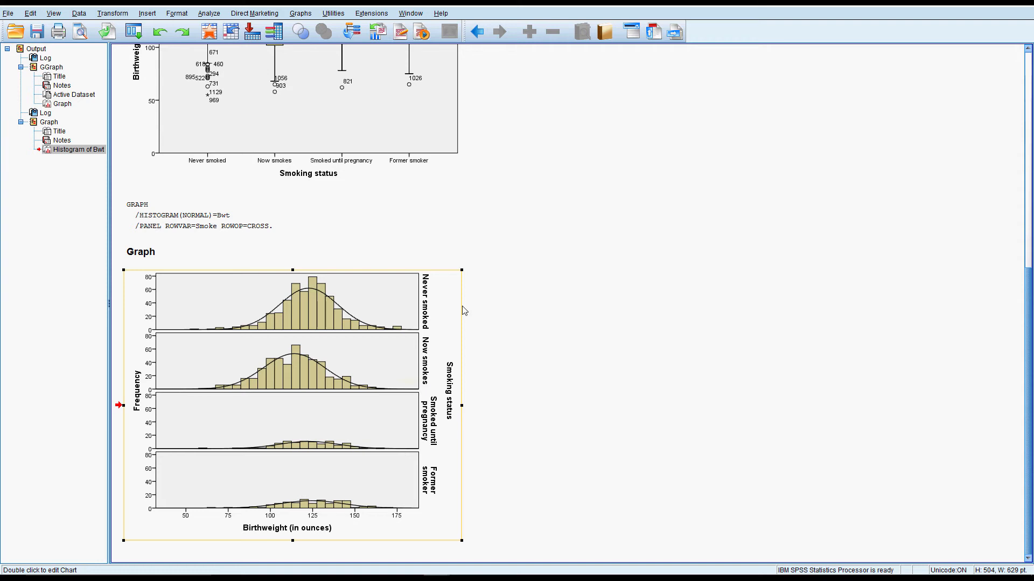
scroll(440, 268, up, 2)
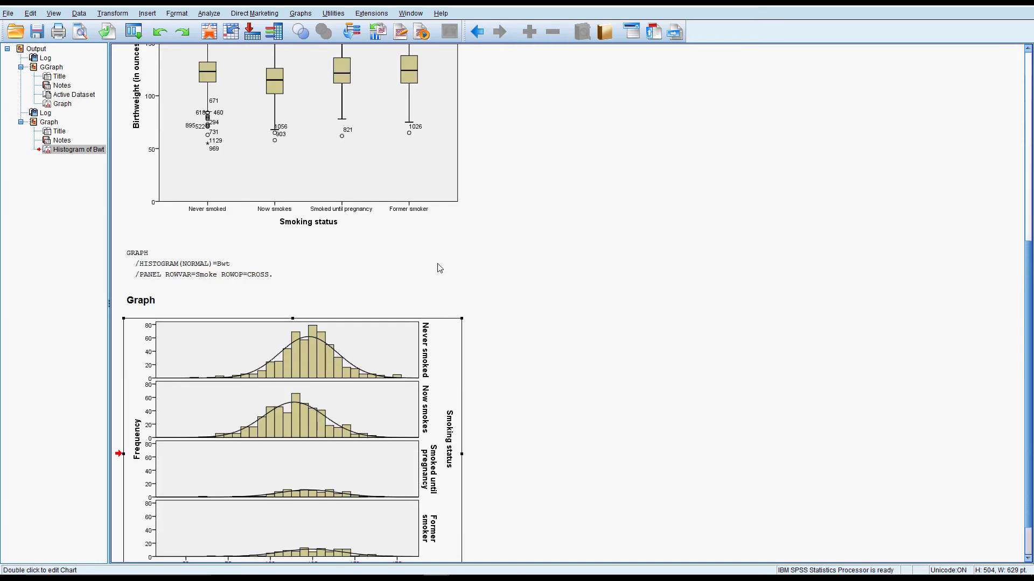
scroll(440, 268, down, 2)
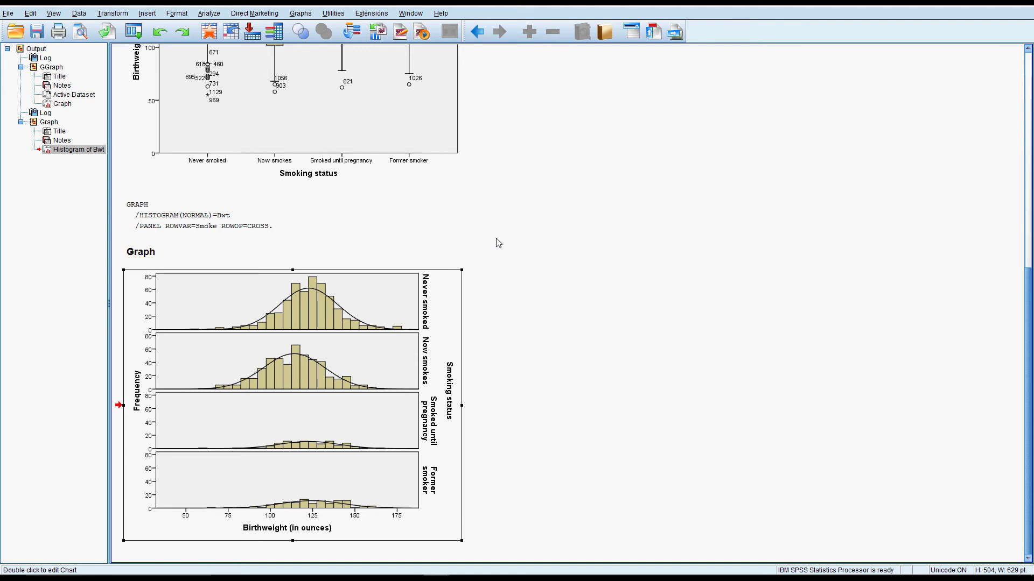
scroll(496, 242, up, 6)
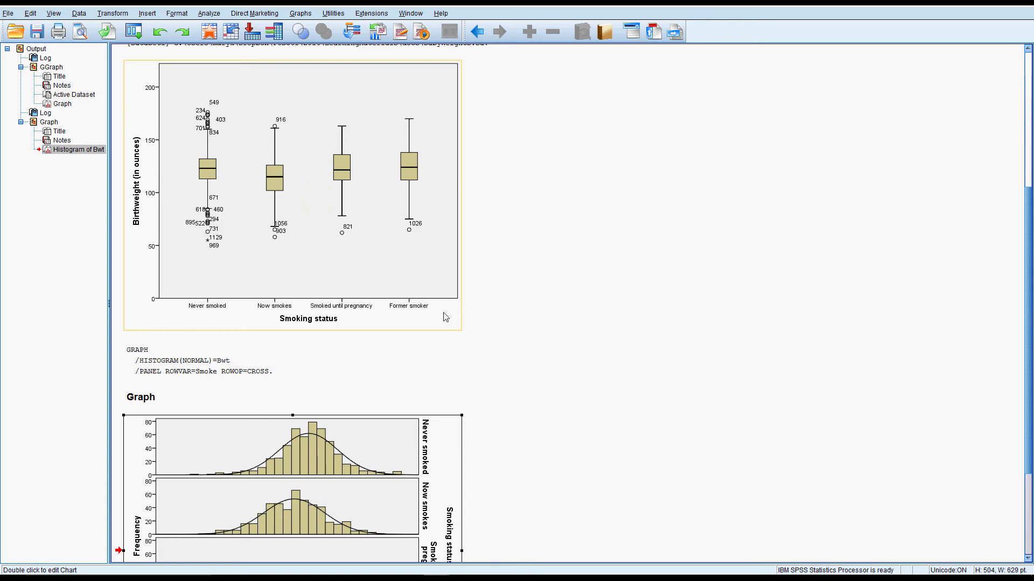
click(524, 391)
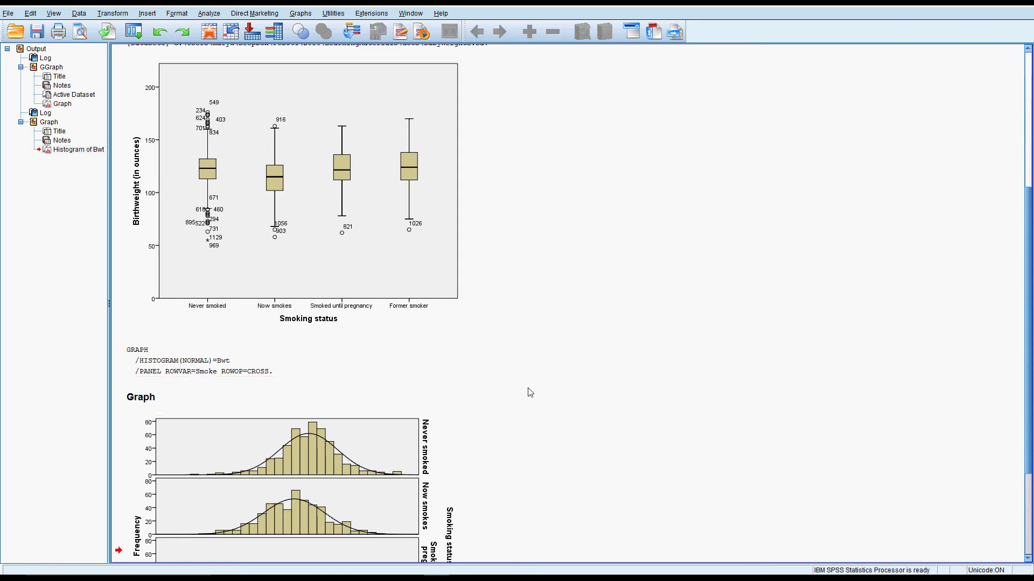
scroll(536, 391, down, 3)
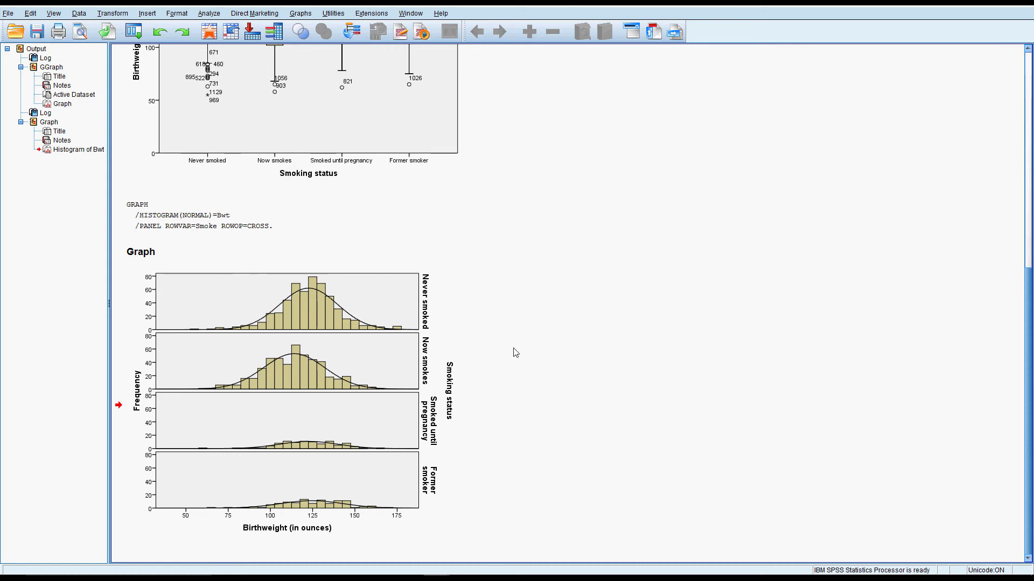
scroll(351, 209, up, 1)
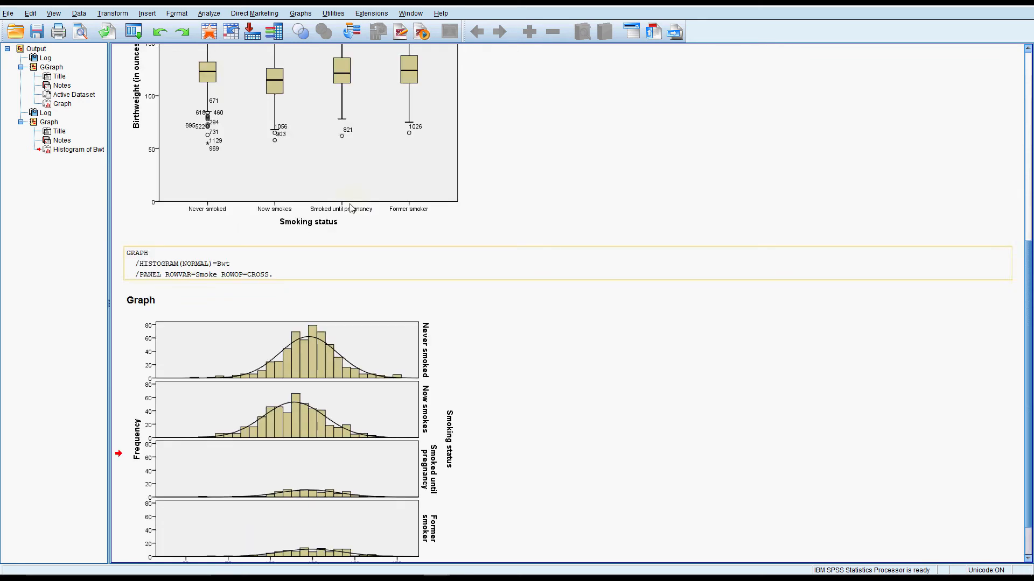
scroll(351, 209, up, 1)
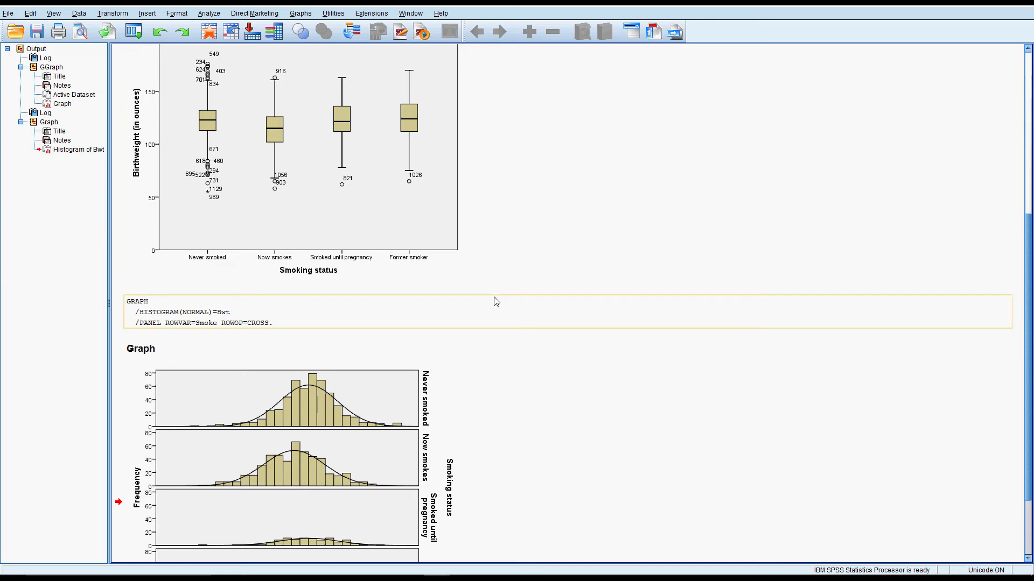
scroll(543, 343, down, 3)
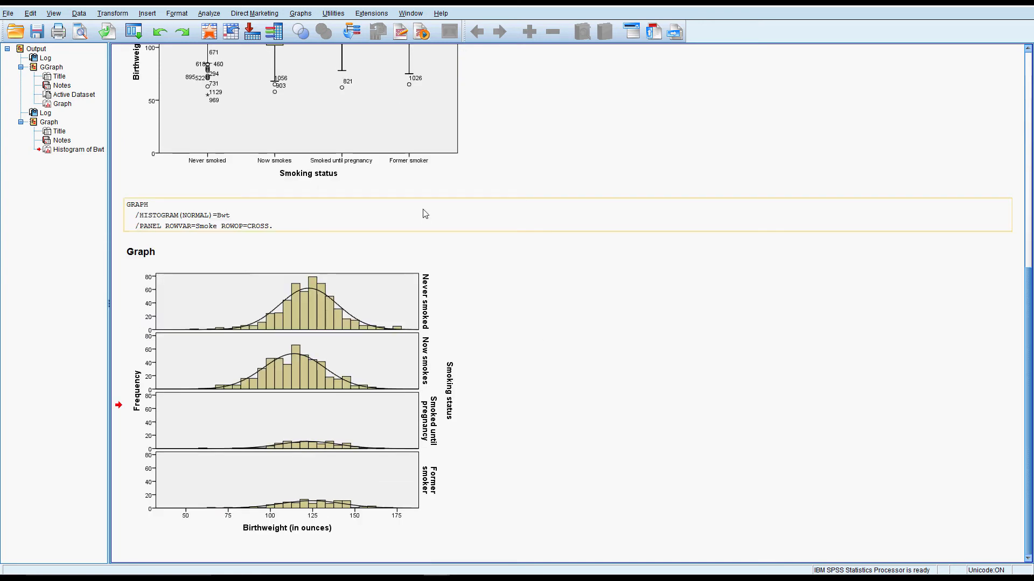
Set up a one-way ANOVA with Birthweight (in ounces) as the dependent variable and Smoking status as the factor
click(209, 13)
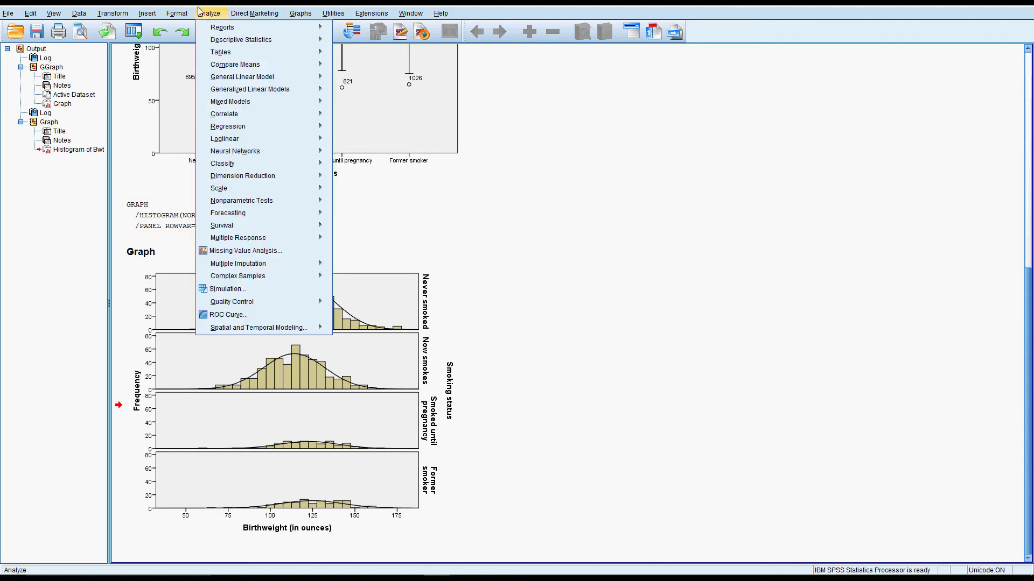
mouse_move(229, 65)
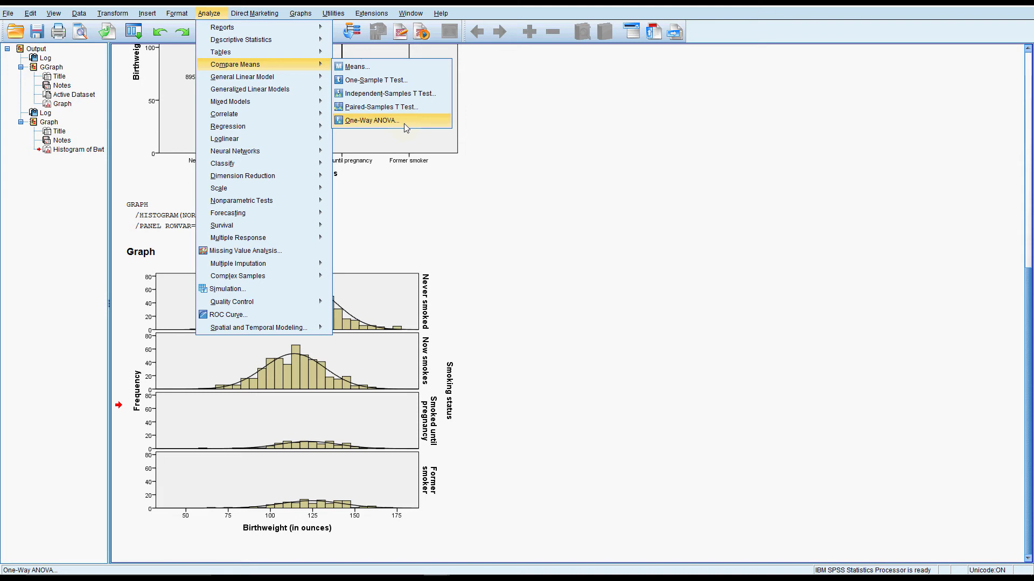
click(431, 120)
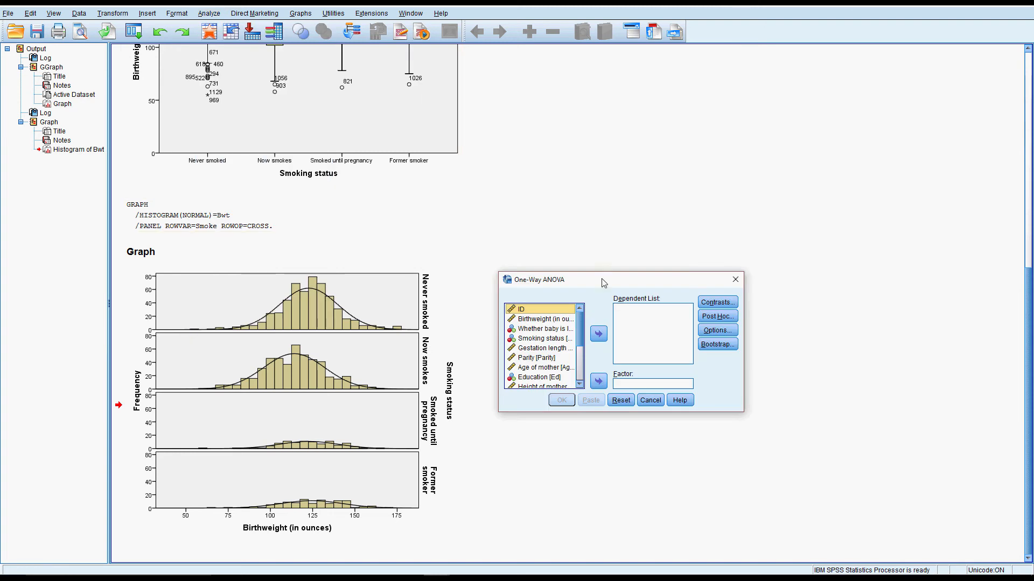
drag(602, 283, 341, 132)
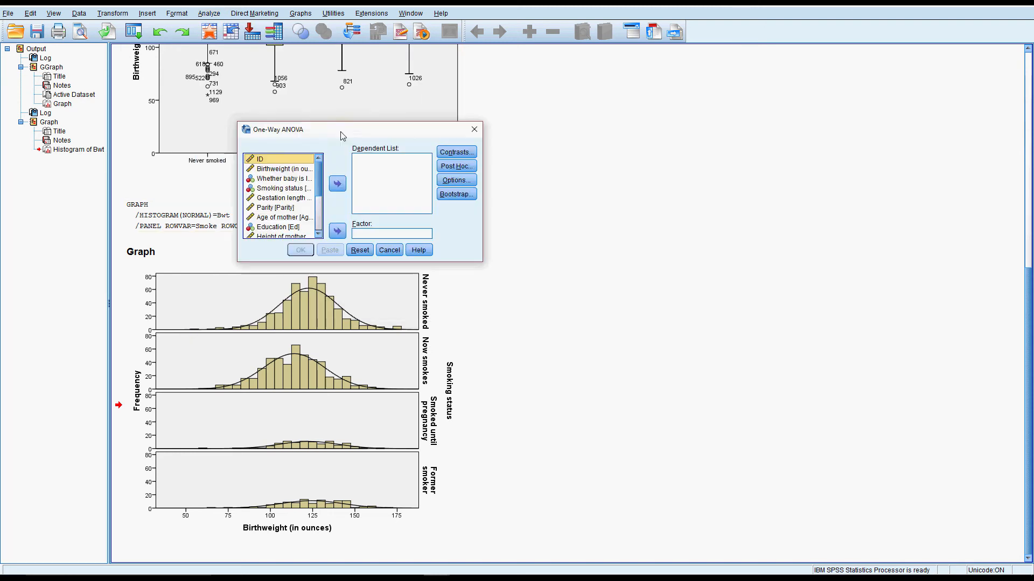
click(277, 169)
click(337, 183)
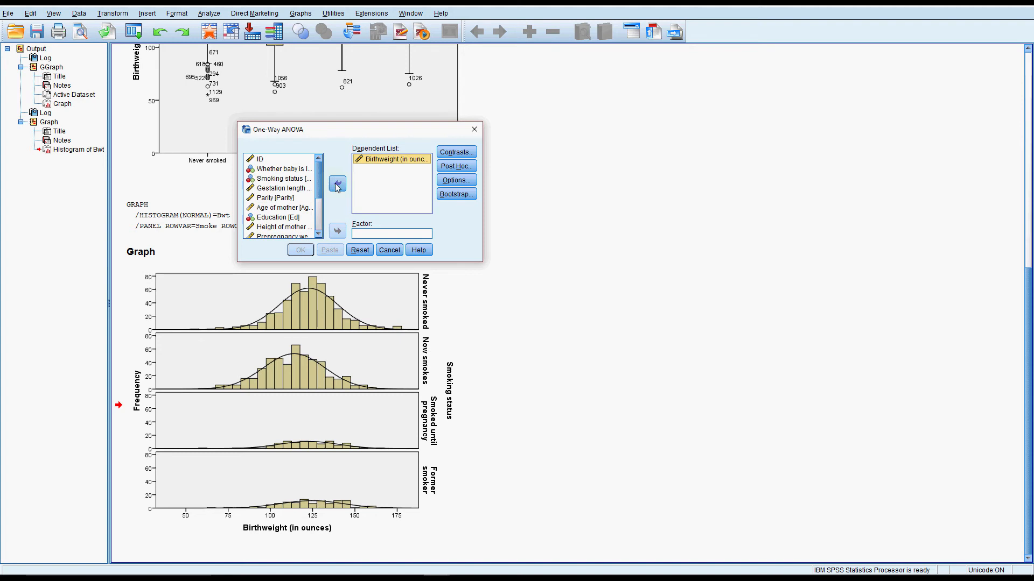
click(284, 180)
click(337, 231)
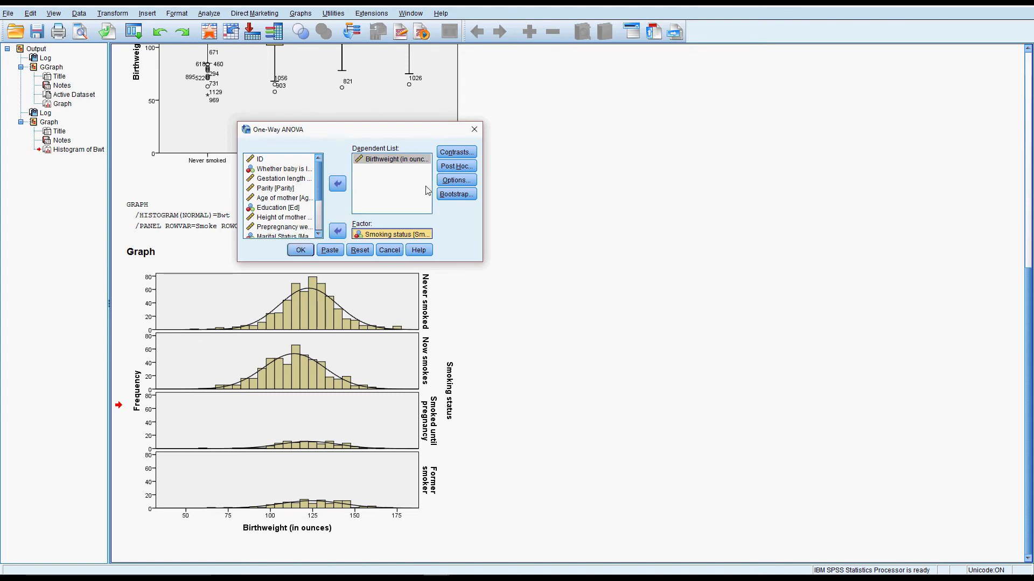
Include the homogeneity of variance test in the one-way ANOVA options
click(456, 179)
drag(780, 286, 529, 132)
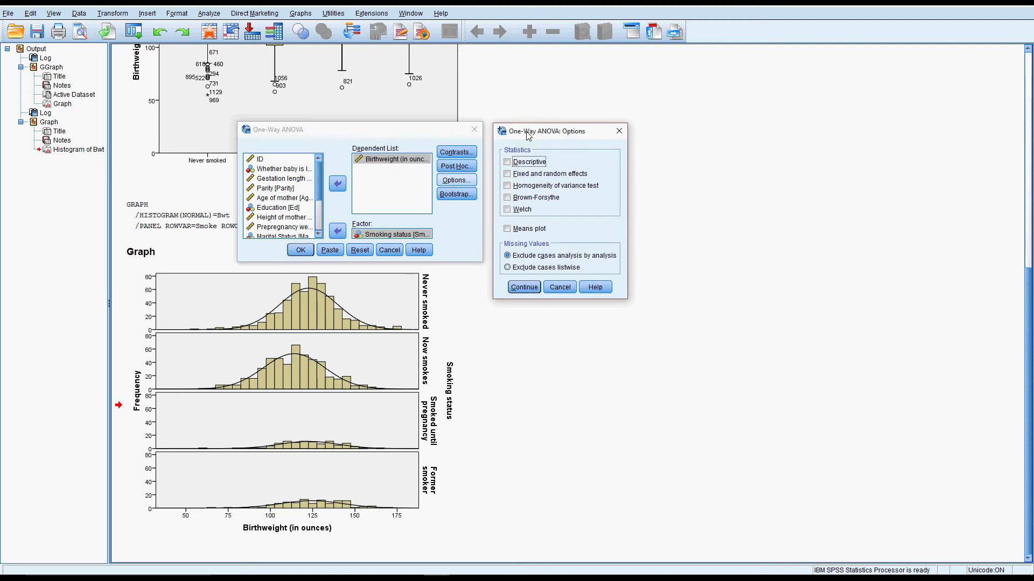
click(509, 185)
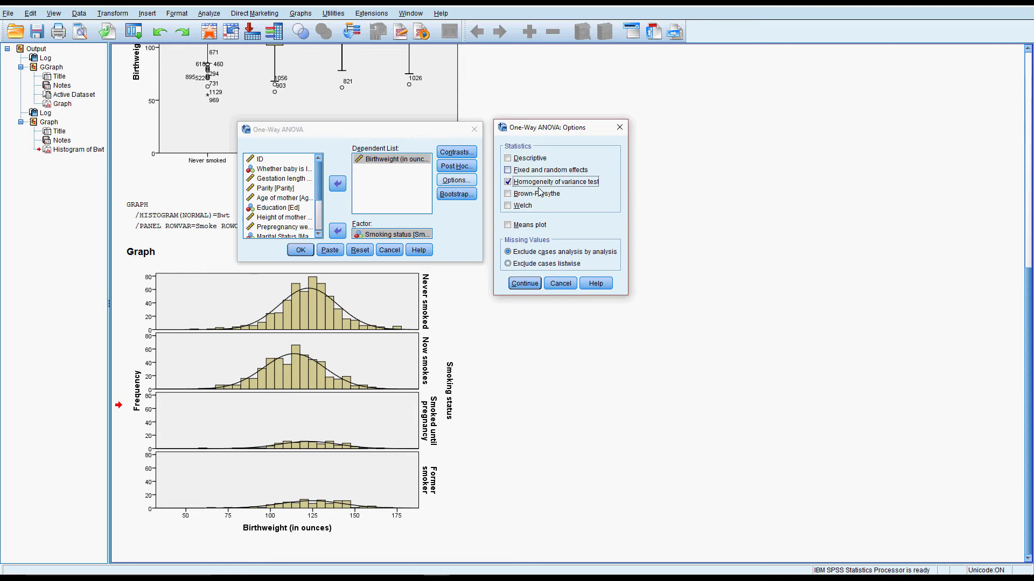
click(538, 282)
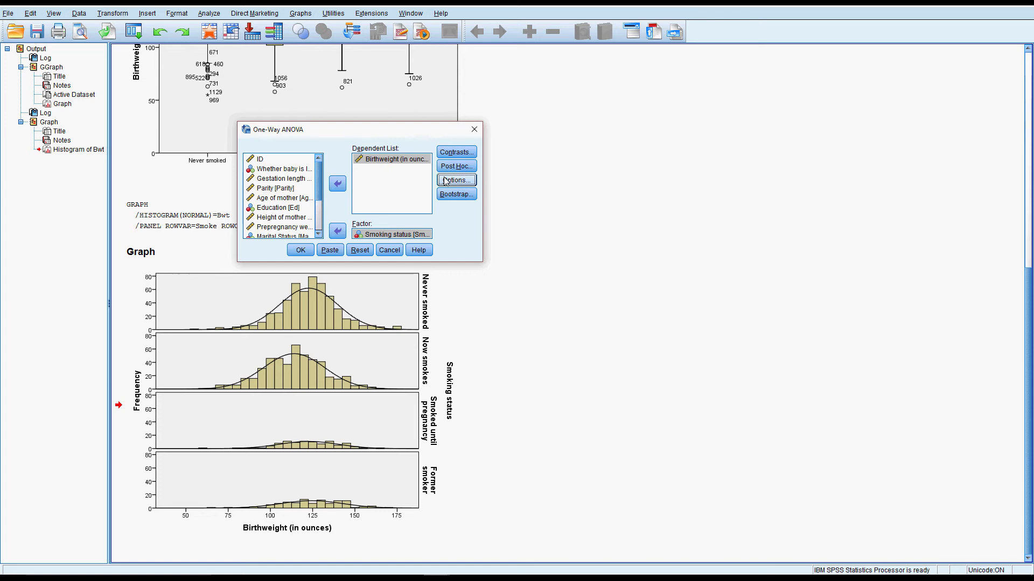
Add Tukey post hoc comparisons at the 0.05 significance level and run the one-way ANOVA
click(459, 167)
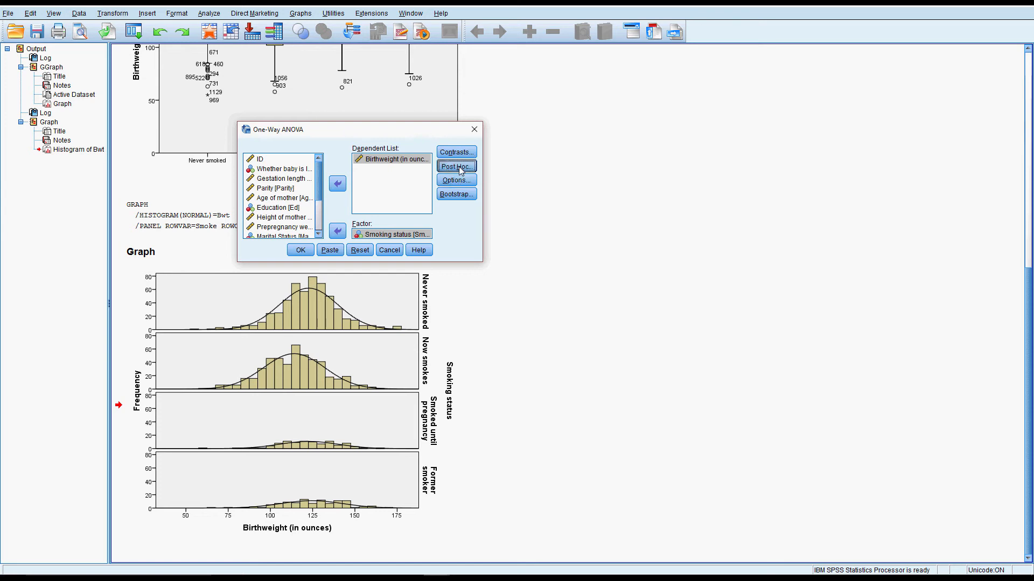
drag(749, 276, 520, 133)
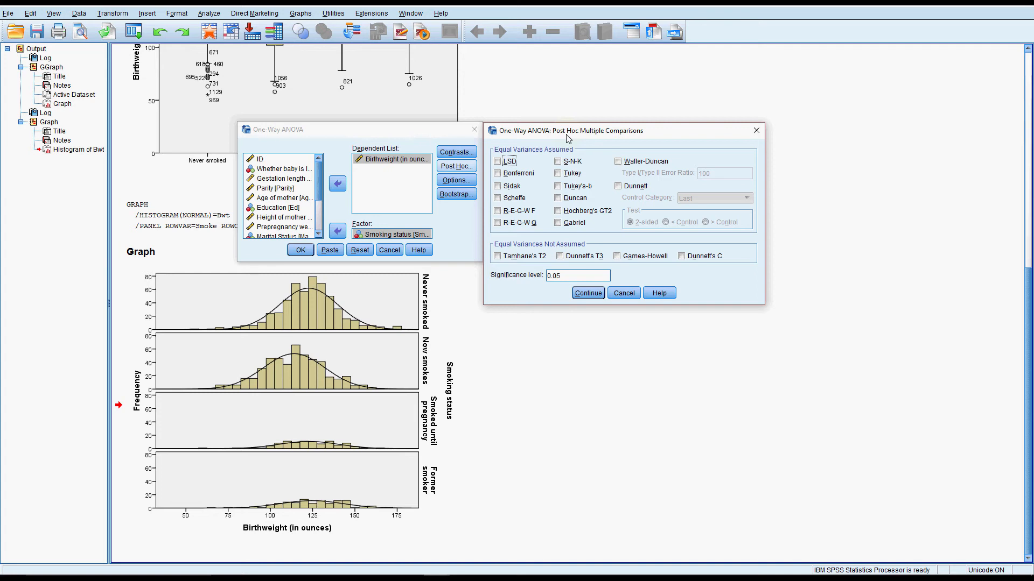
click(559, 175)
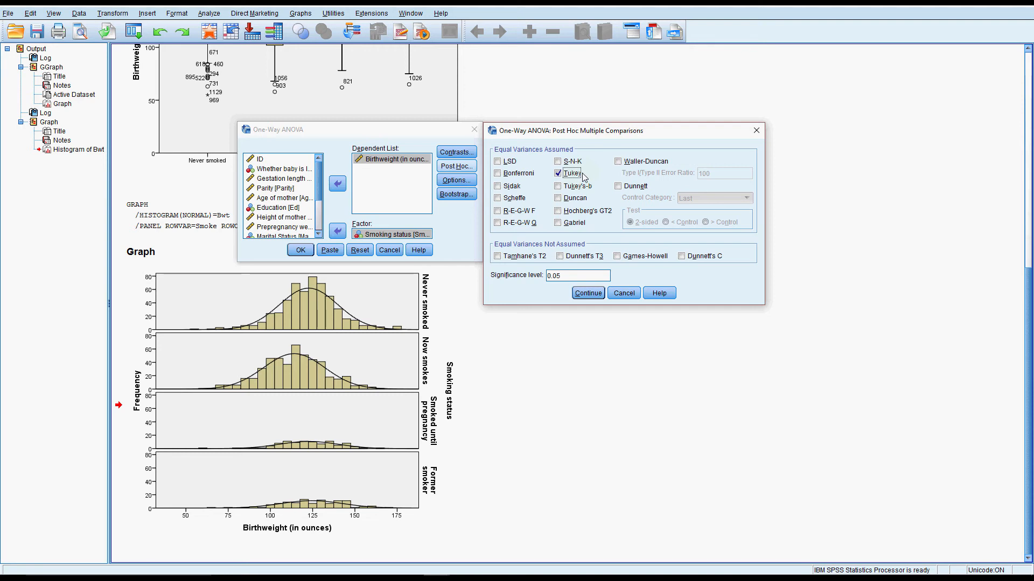
click(587, 293)
click(305, 251)
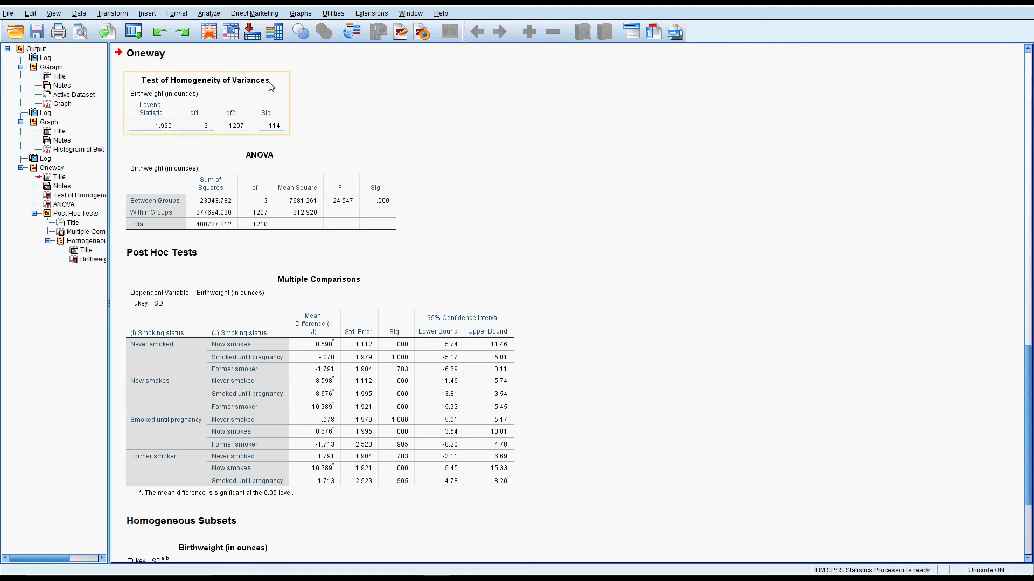
Examine the homogeneity of variances, ANOVA, multiple comparisons and homogeneous subsets tables, checking them against the birthweight histograms
click(183, 129)
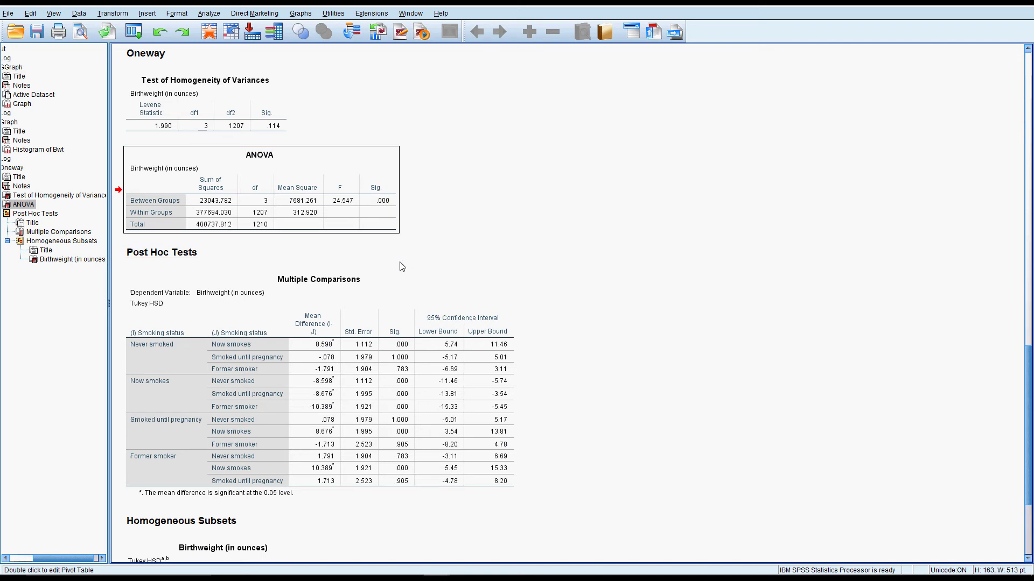
click(499, 290)
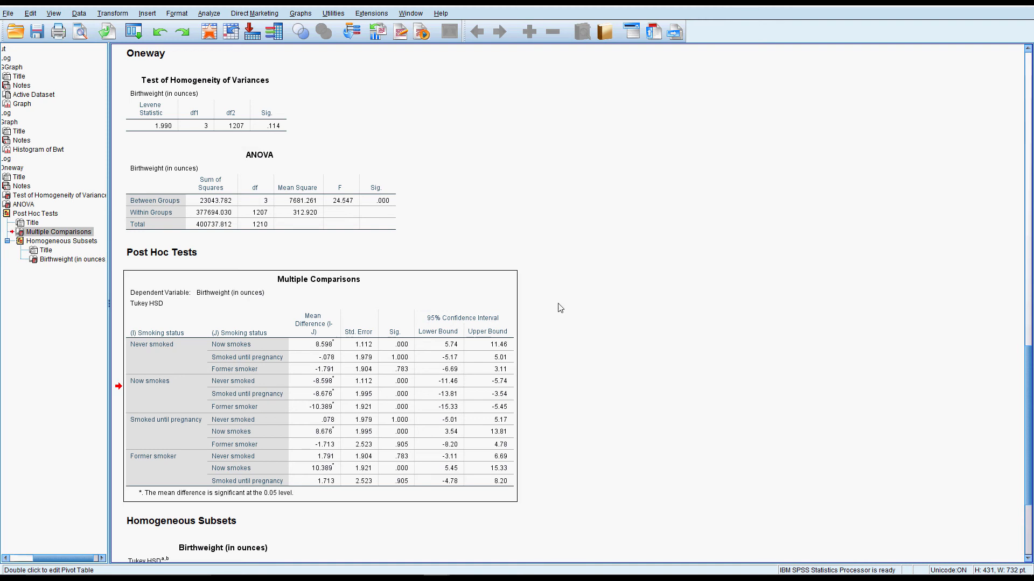
scroll(559, 308, down, 3)
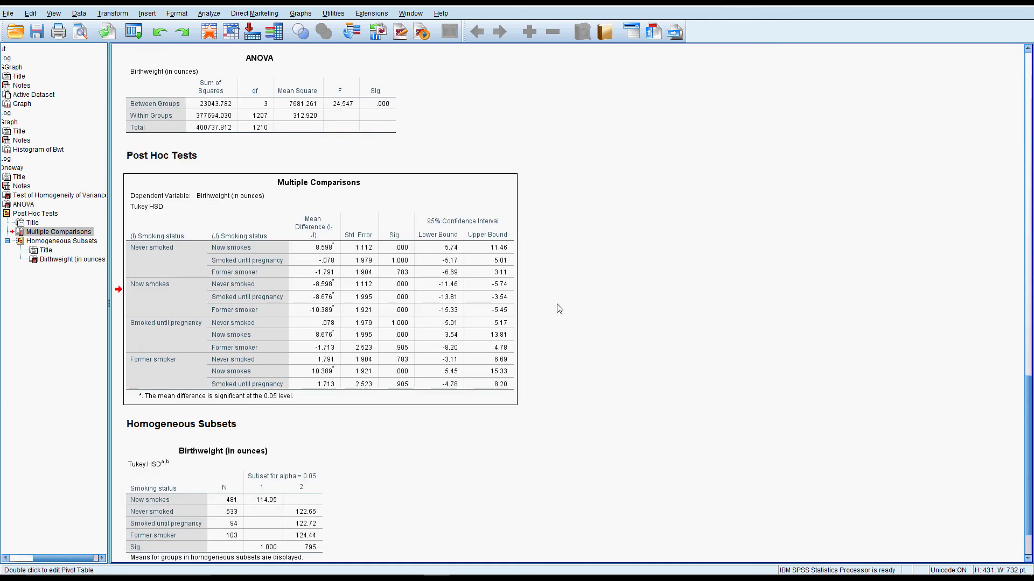
scroll(559, 308, down, 2)
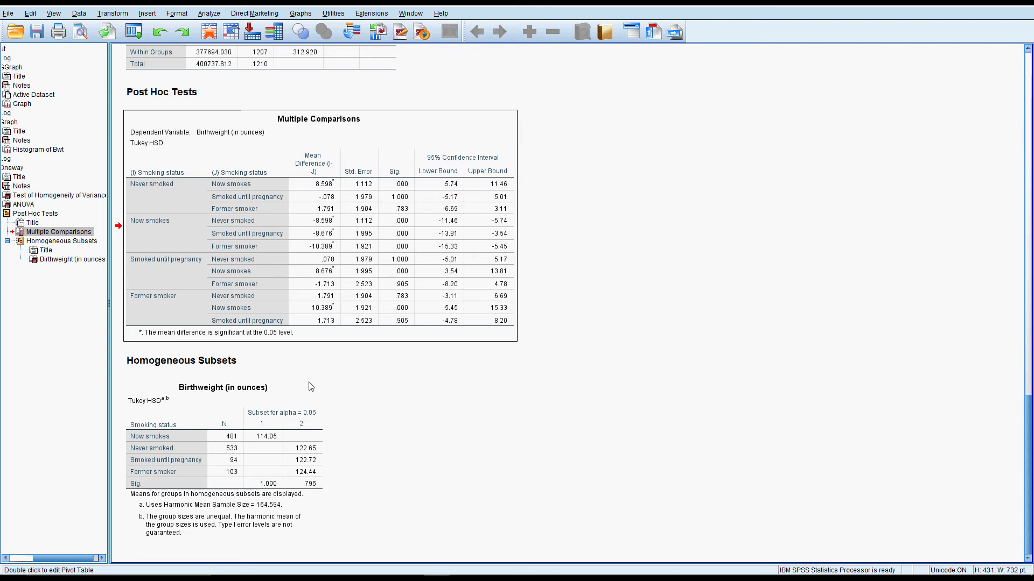
click(301, 395)
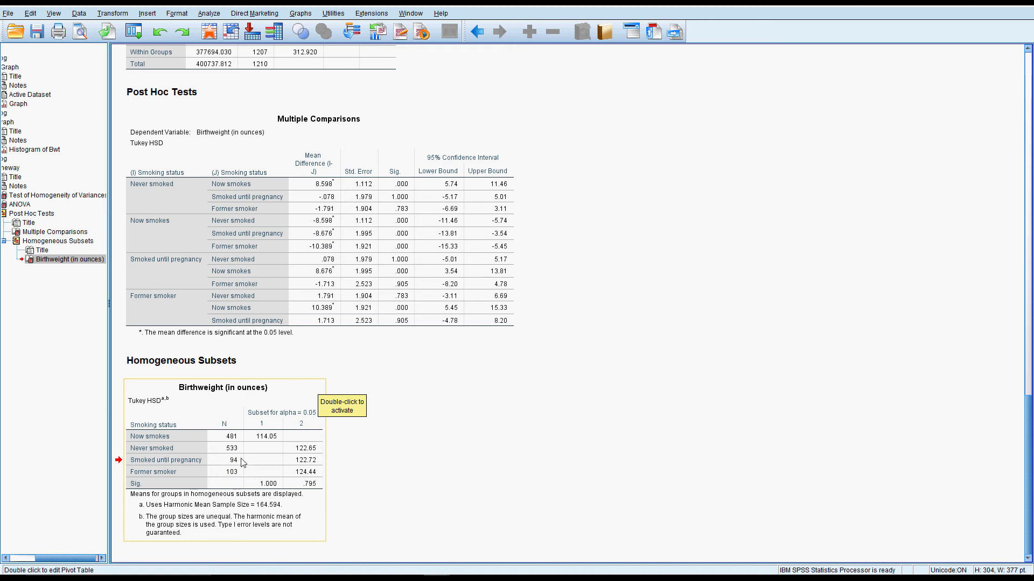
scroll(242, 447, up, 12)
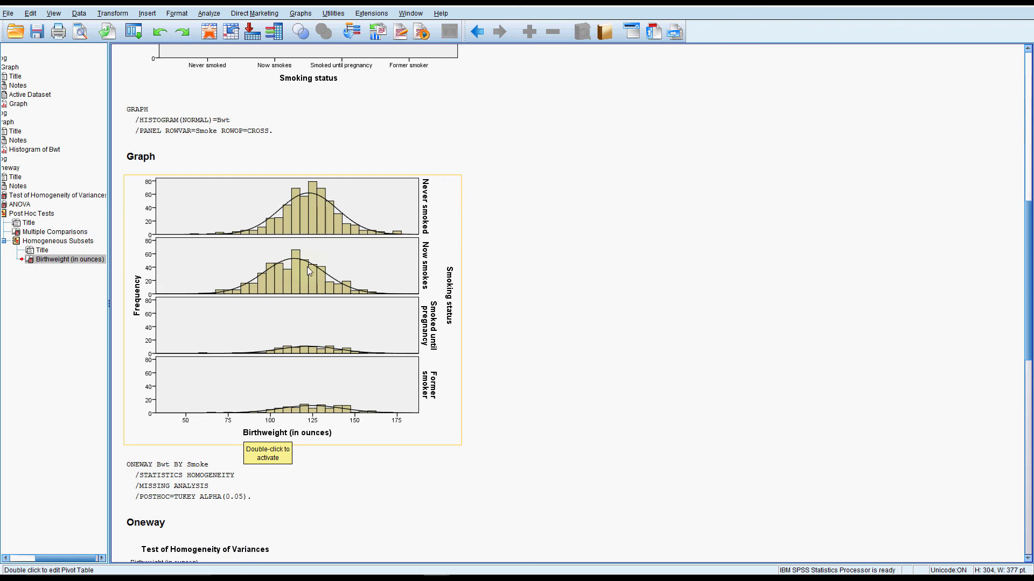
scroll(302, 434, down, 10)
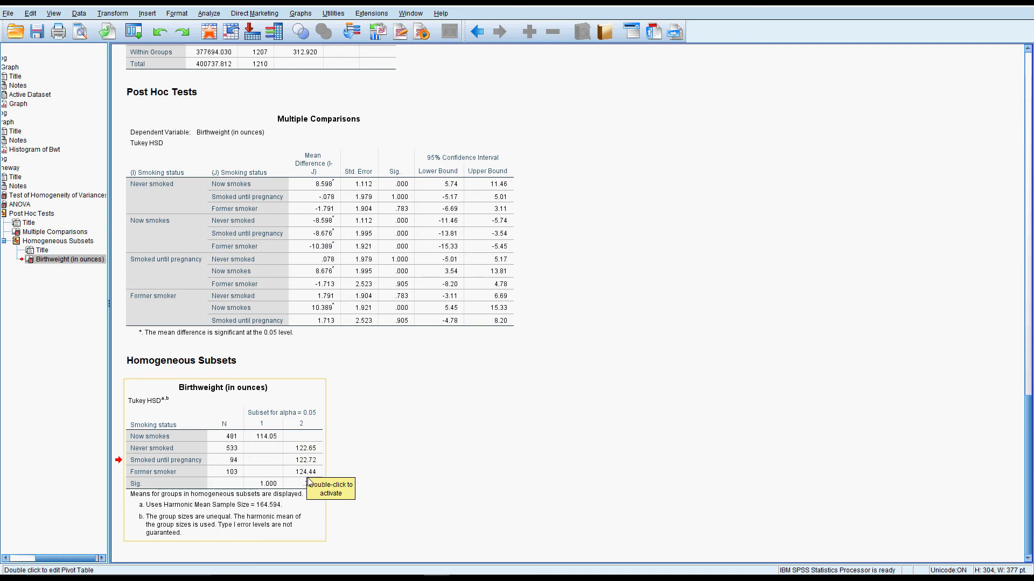
click(281, 443)
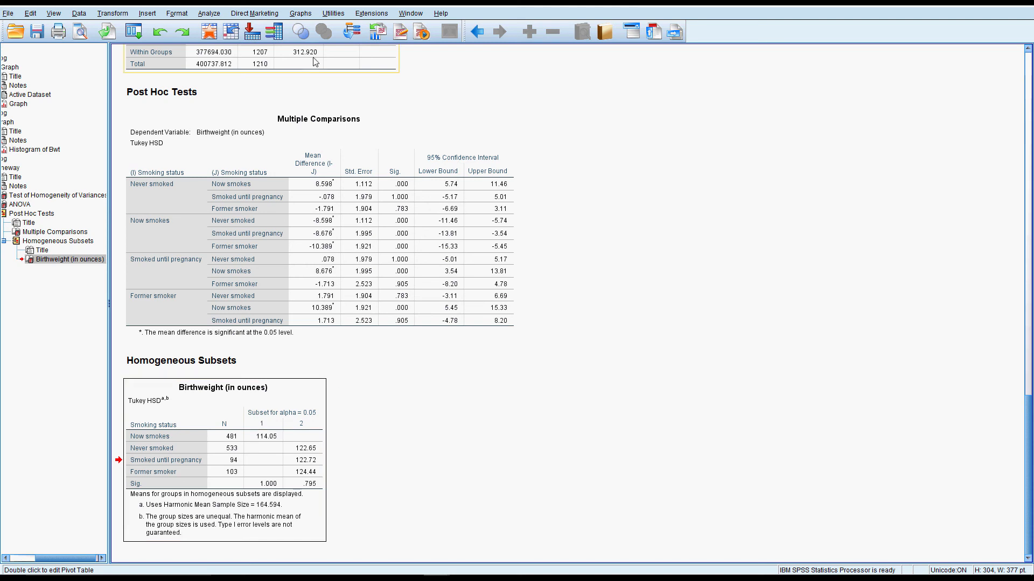
Create a simple error bar chart with Chart Builder showing mean Birthweight by Smoking status with 95% confidence intervals
click(300, 13)
click(325, 24)
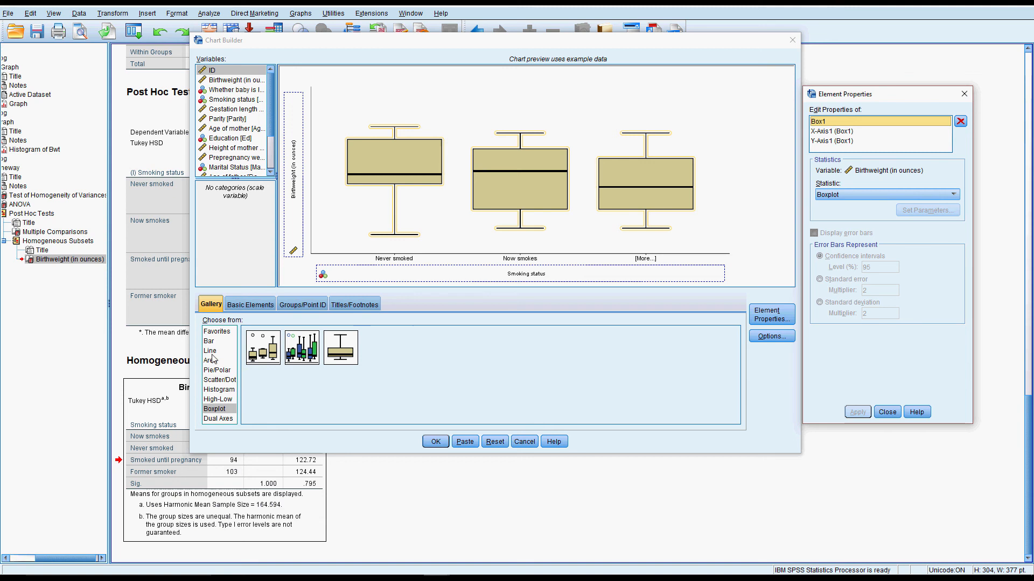
click(209, 341)
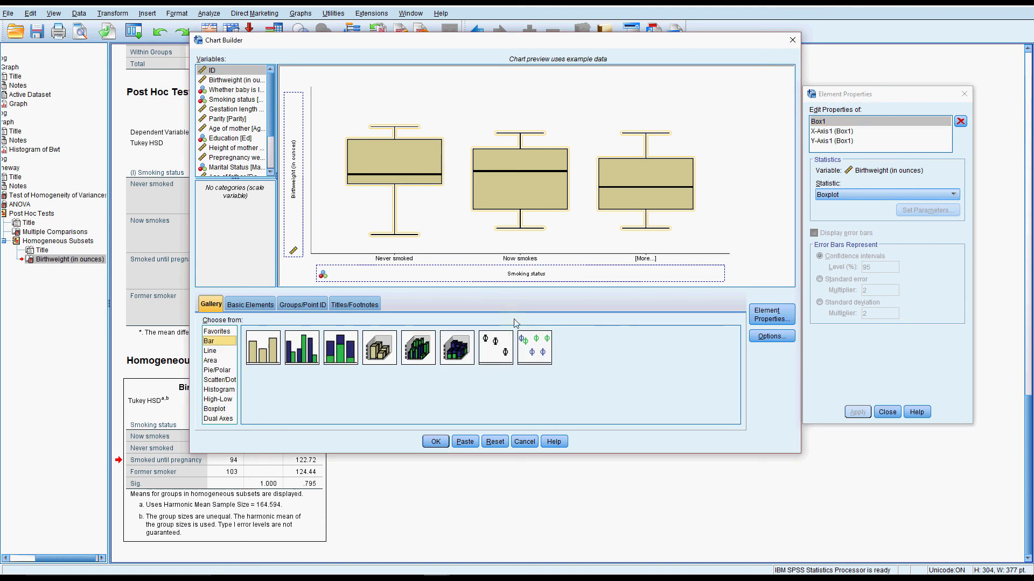
drag(495, 347, 495, 185)
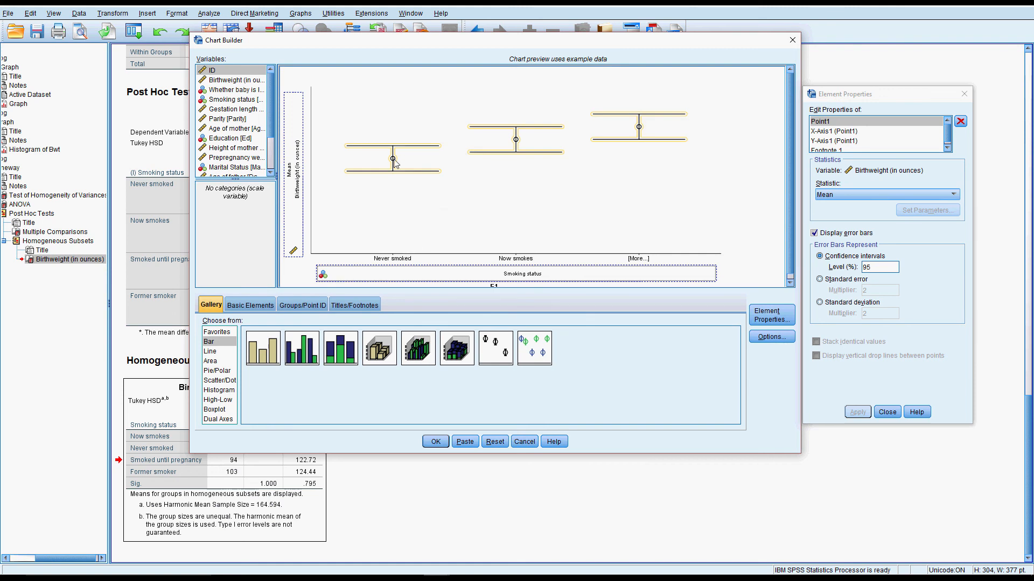
click(443, 442)
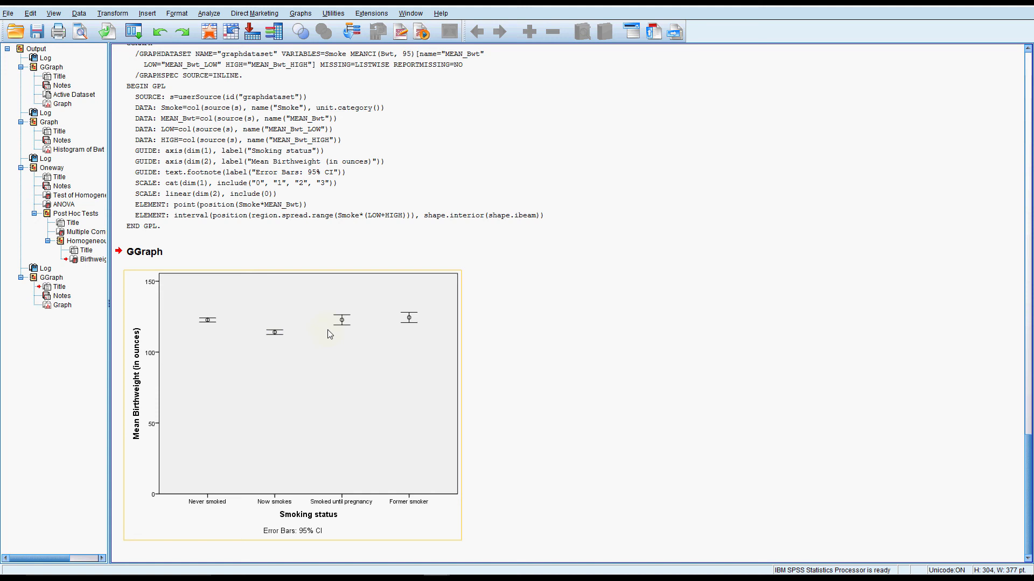
Open the error bar chart for editing and set the Mean Birthweight axis to a custom minimum of 100
double_click(198, 420)
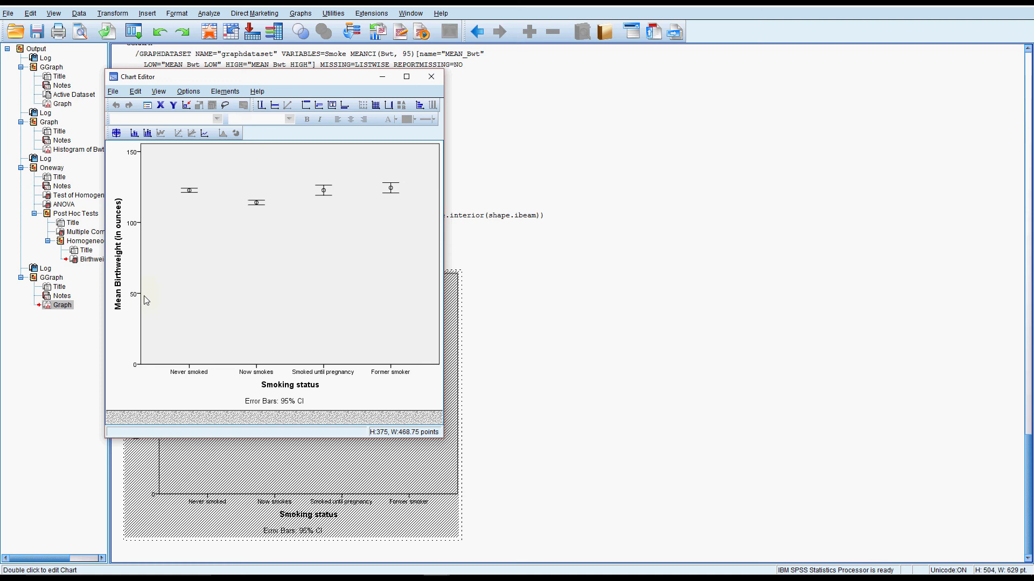
double_click(135, 305)
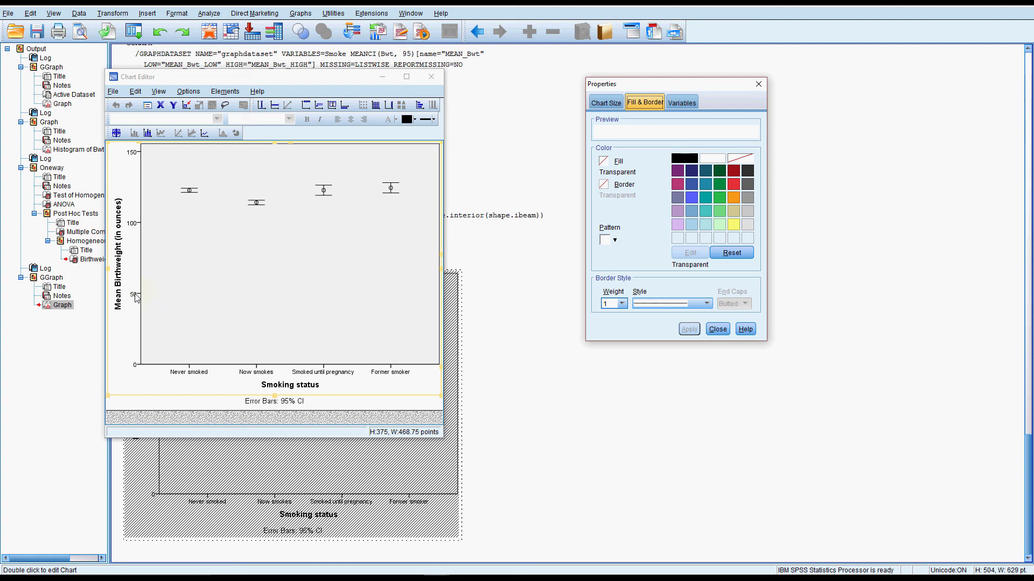
click(136, 298)
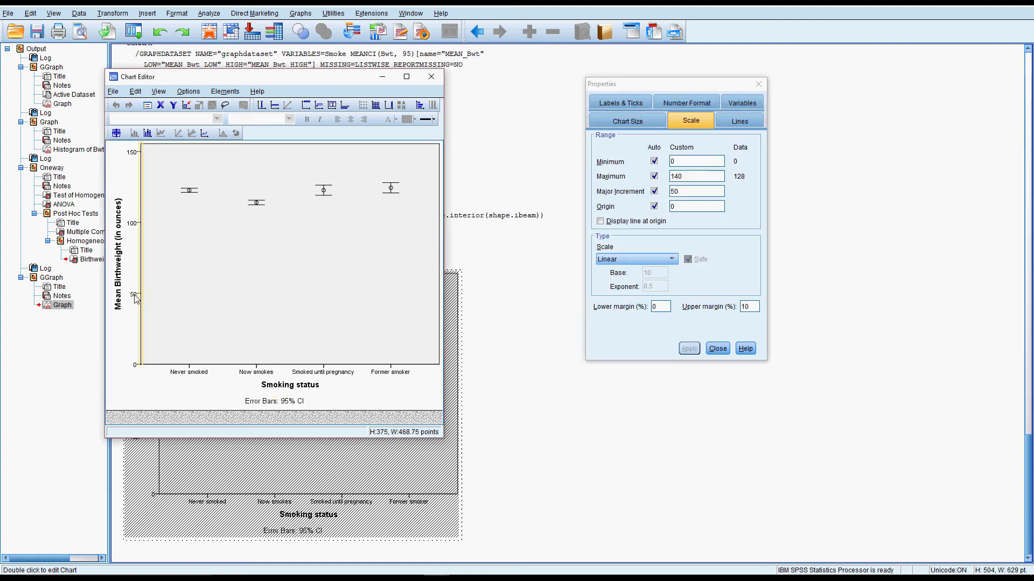
click(132, 294)
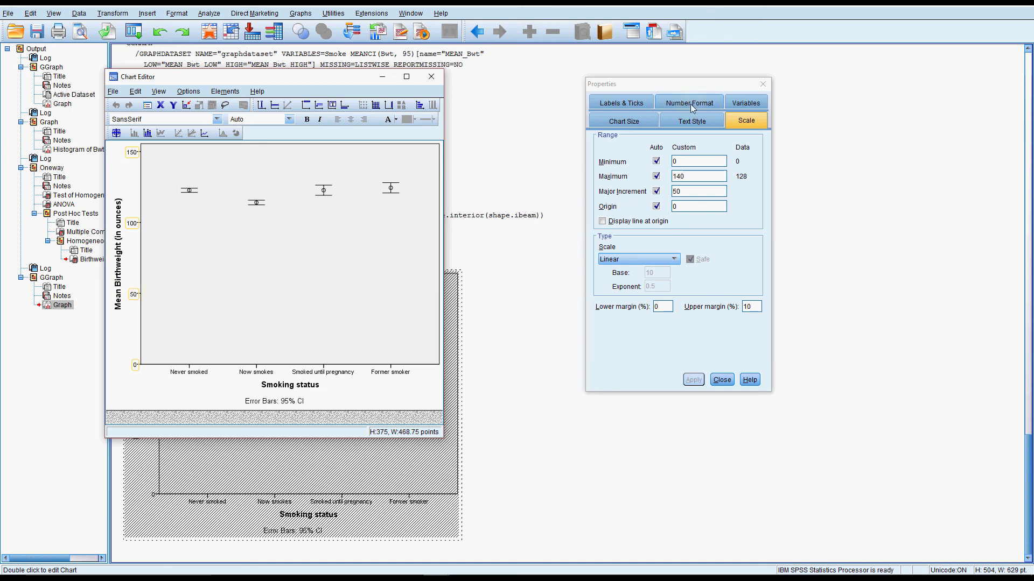
drag(692, 86, 562, 78)
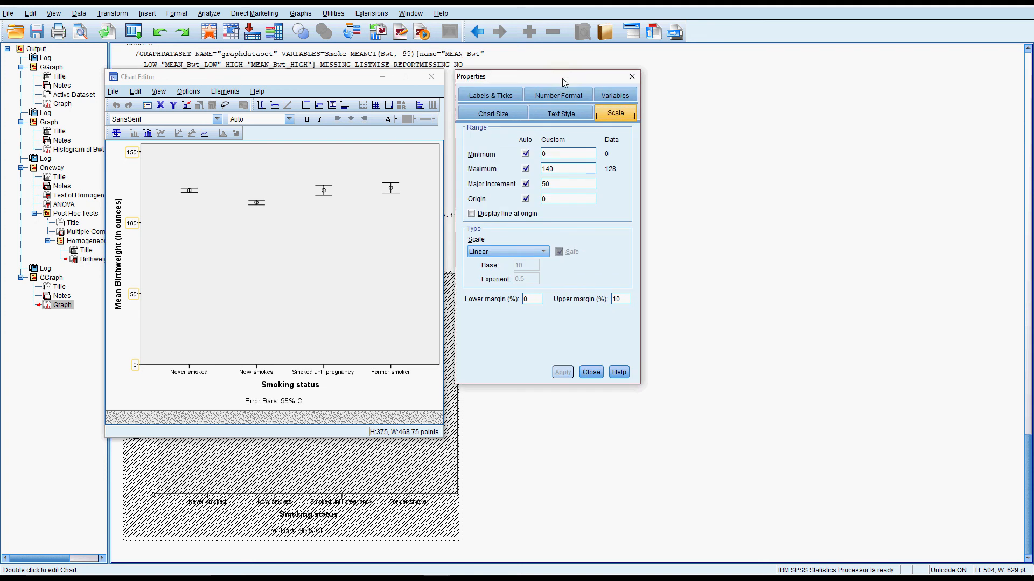
click(526, 155)
drag(548, 154, 538, 156)
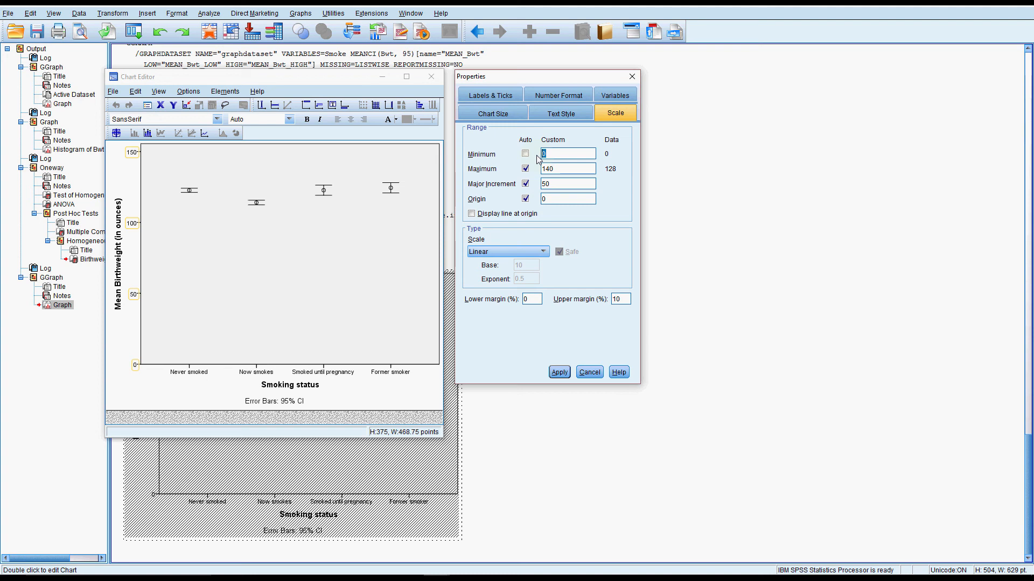
text(100)
click(560, 372)
click(590, 372)
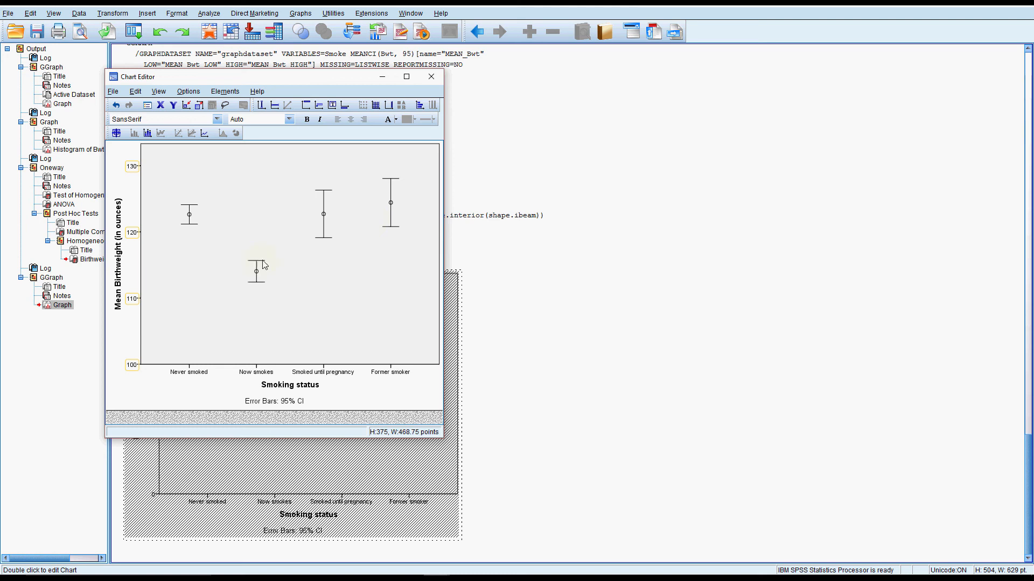
Add a y-axis reference line at 115.0 to the error bar chart
click(323, 255)
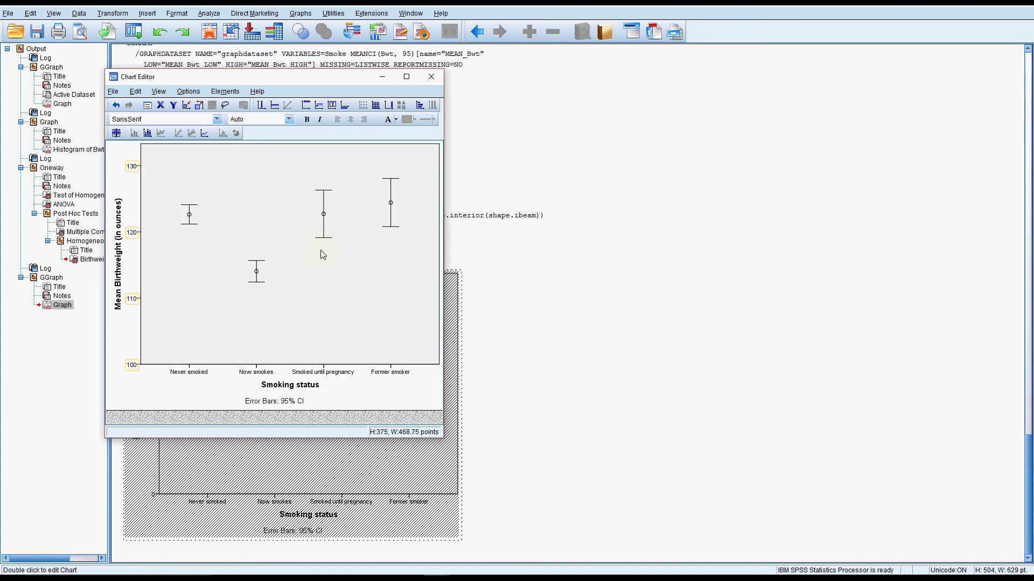
click(274, 105)
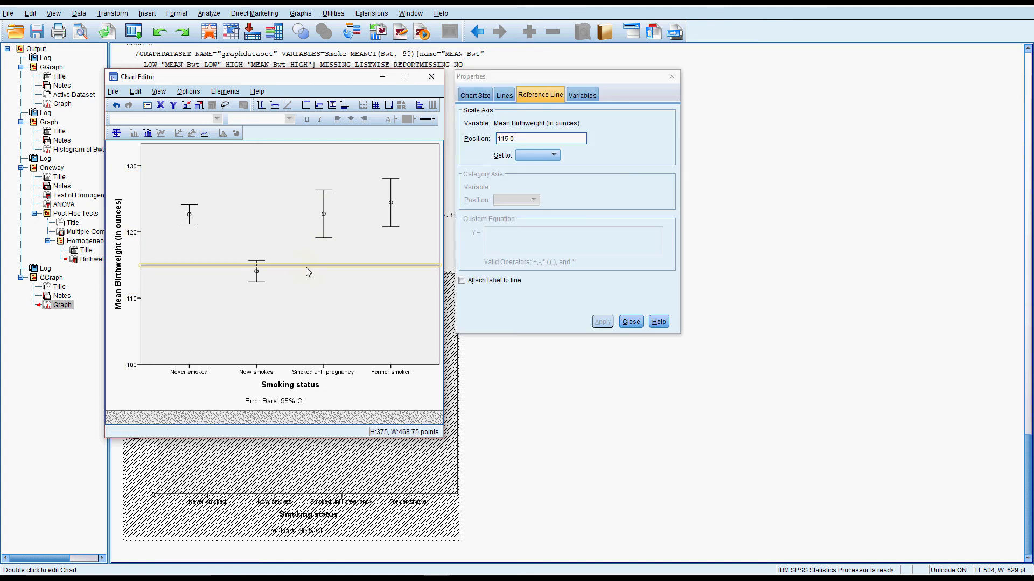
click(630, 321)
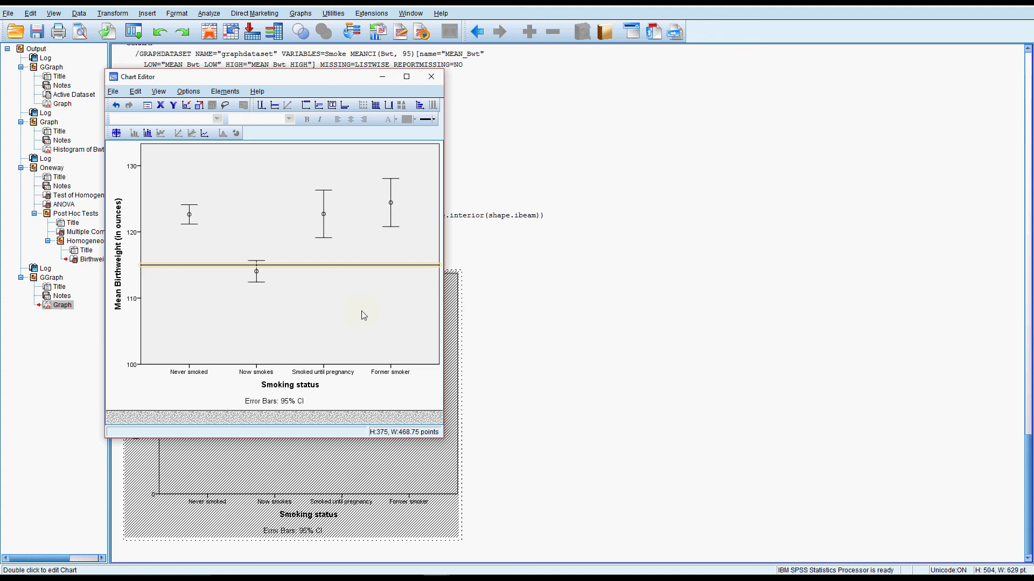
Move the chart's reference line up to about 115.7 on the Mean Birthweight axis and colour it green (112, 220, 132)
click(285, 268)
click(286, 265)
drag(284, 266, 285, 261)
double_click(285, 260)
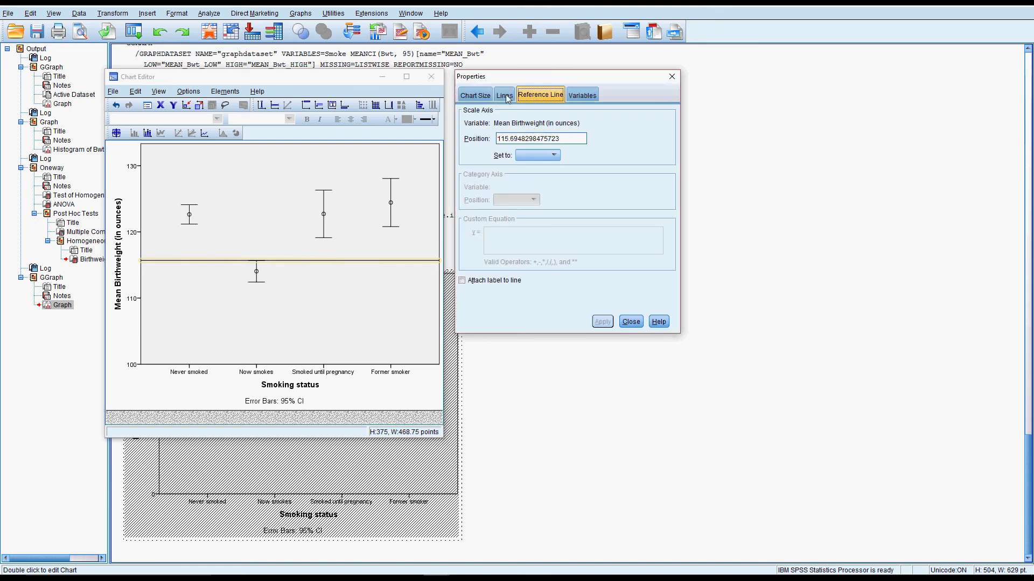
click(504, 96)
click(610, 245)
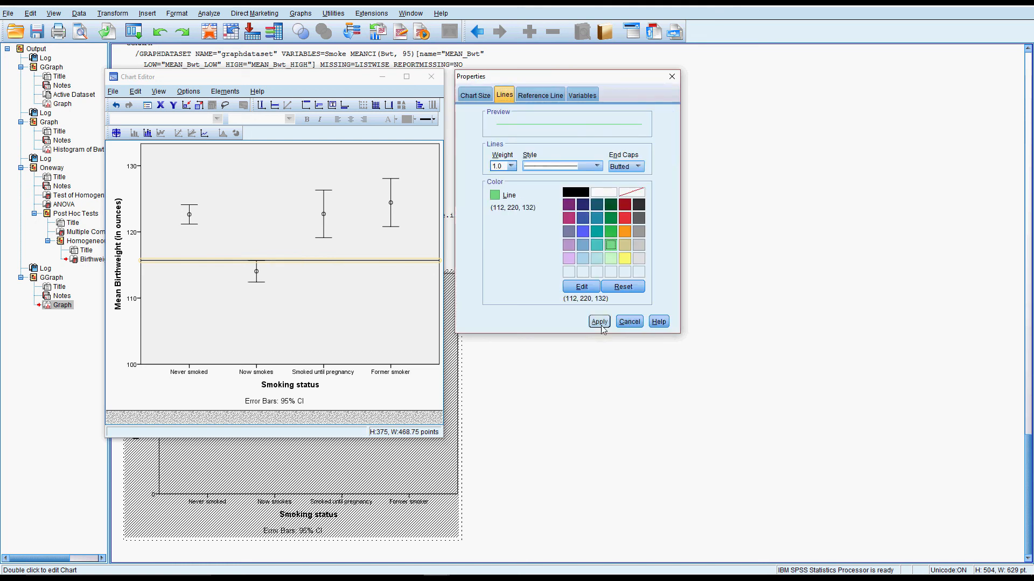
click(599, 322)
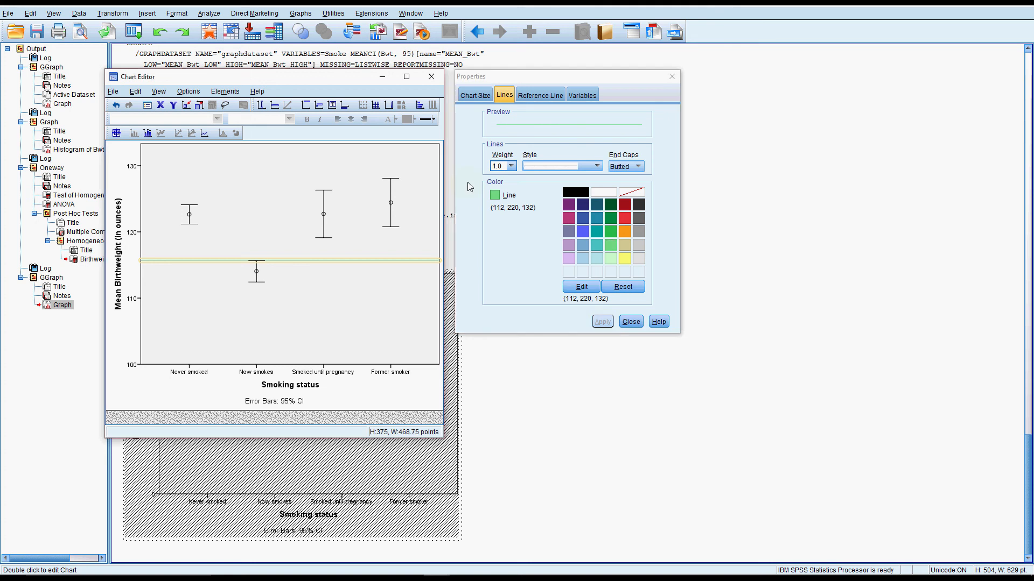
Fill the error bar chart's plot area with white (255, 255, 255) and finish editing the chart
click(376, 328)
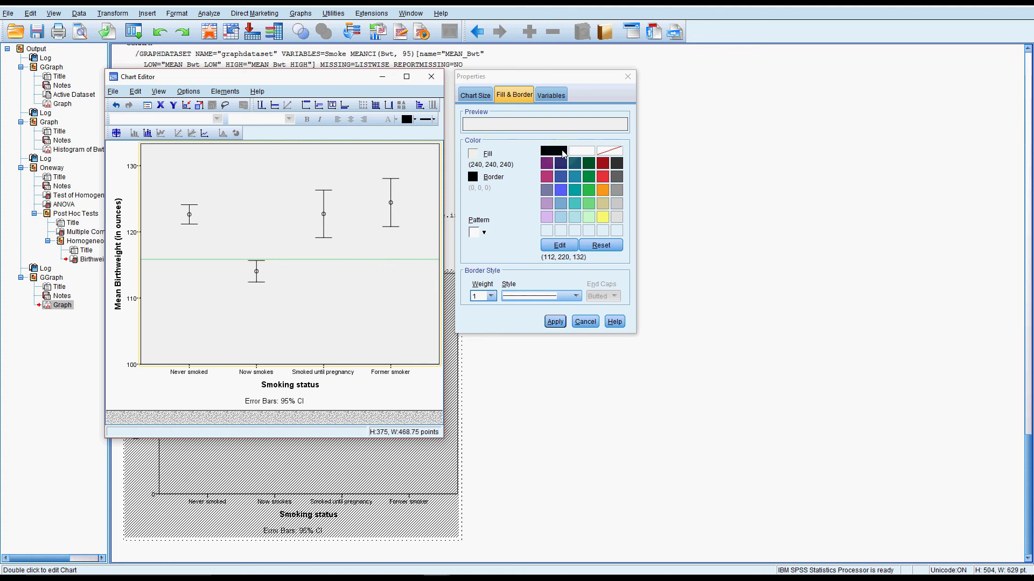
click(581, 151)
click(555, 322)
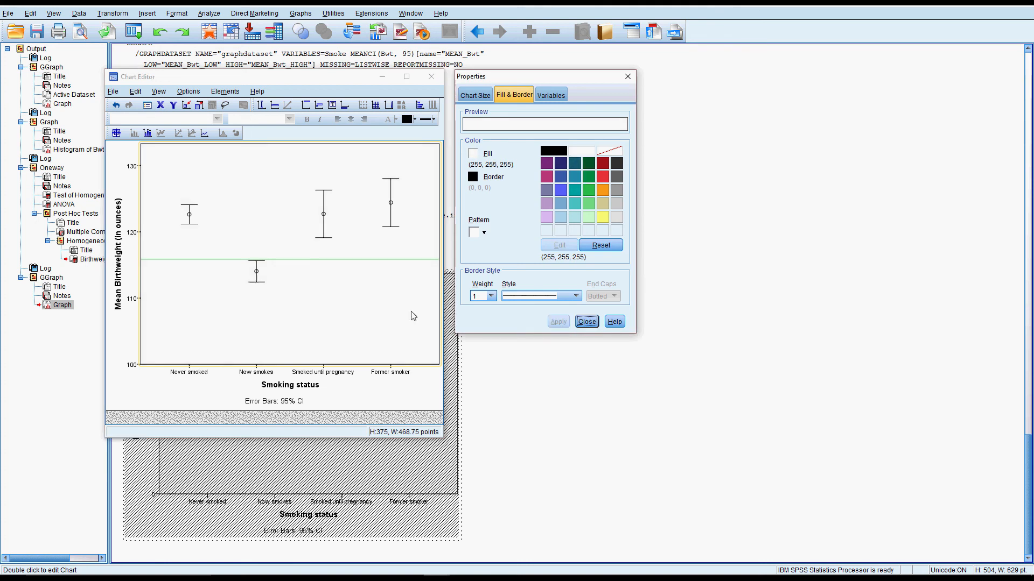
key(Return)
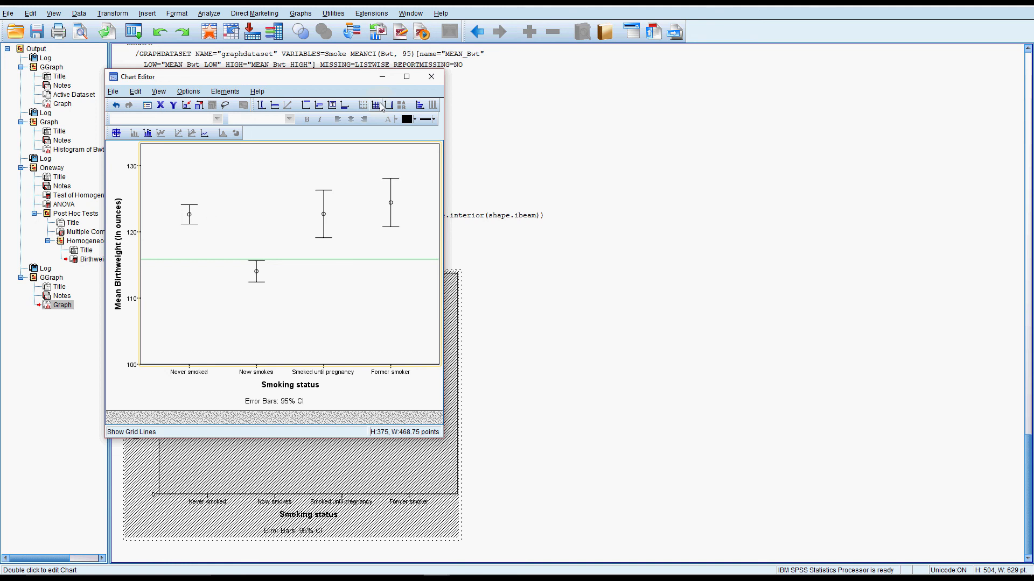
click(426, 77)
Compare the group means in the Tukey homogeneous subsets table with the error bars and reference line in the chart
scroll(331, 132, up, 3)
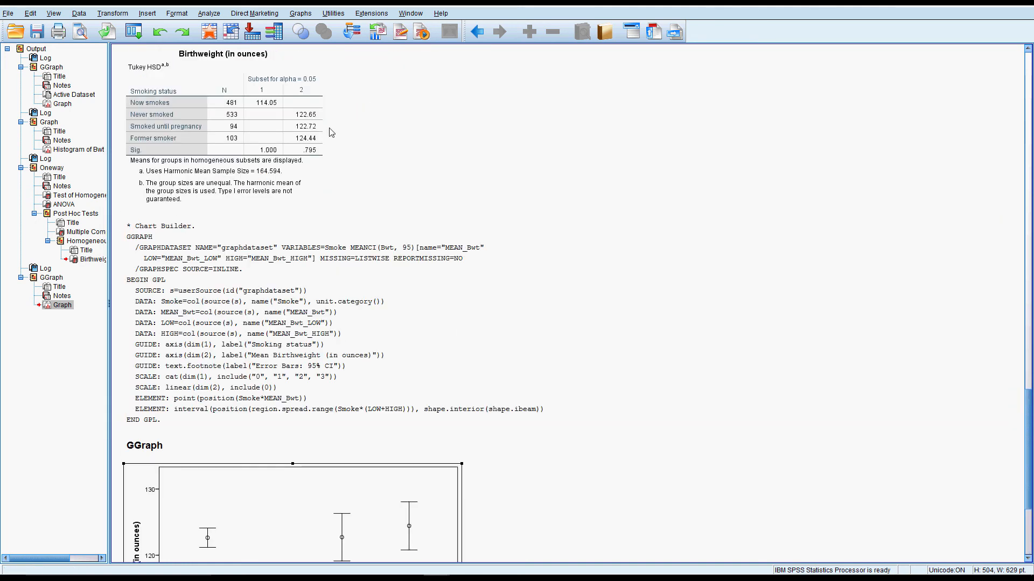
click(304, 109)
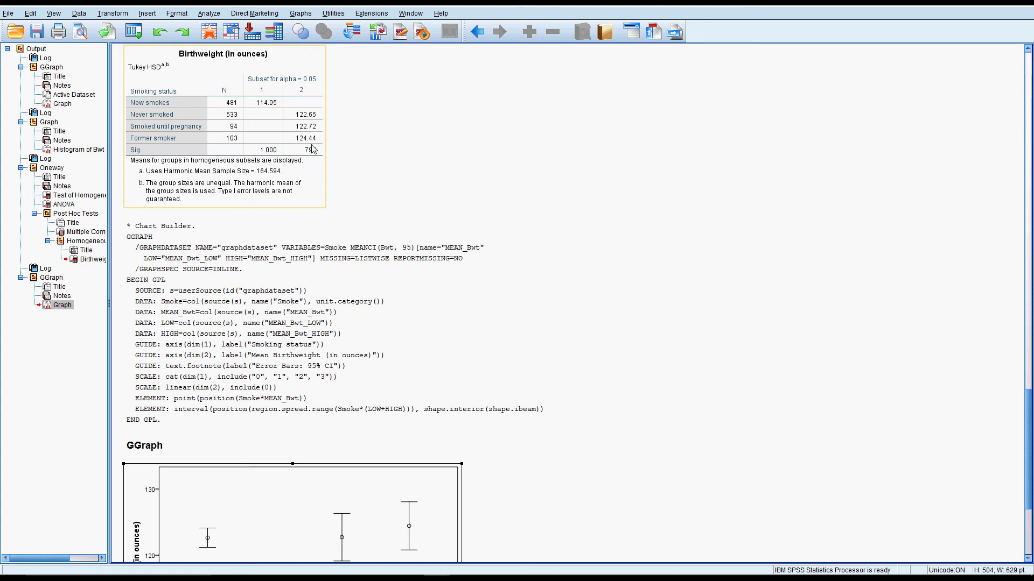
scroll(284, 139, down, 3)
click(466, 297)
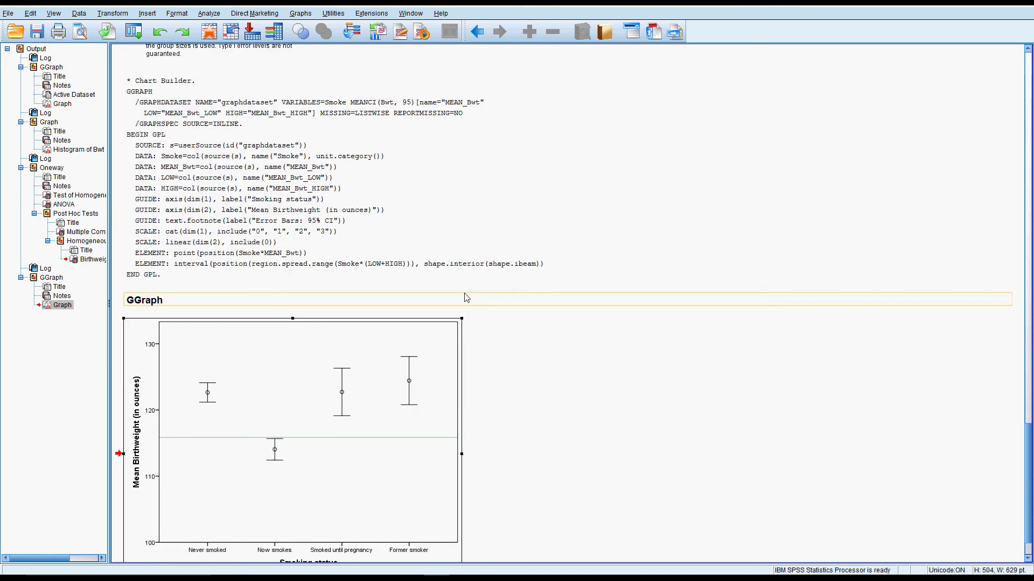
click(397, 399)
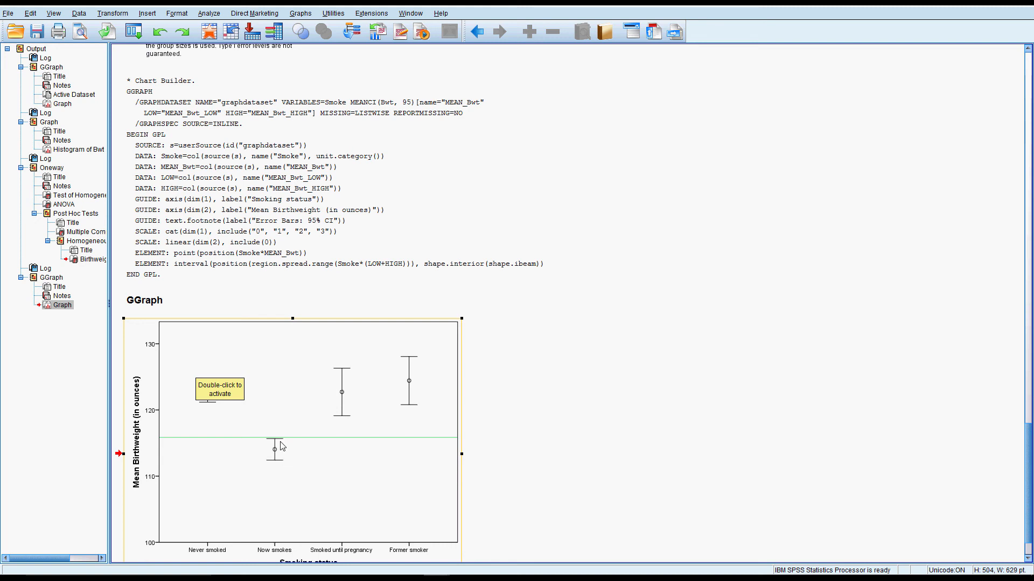
scroll(280, 452, up, 3)
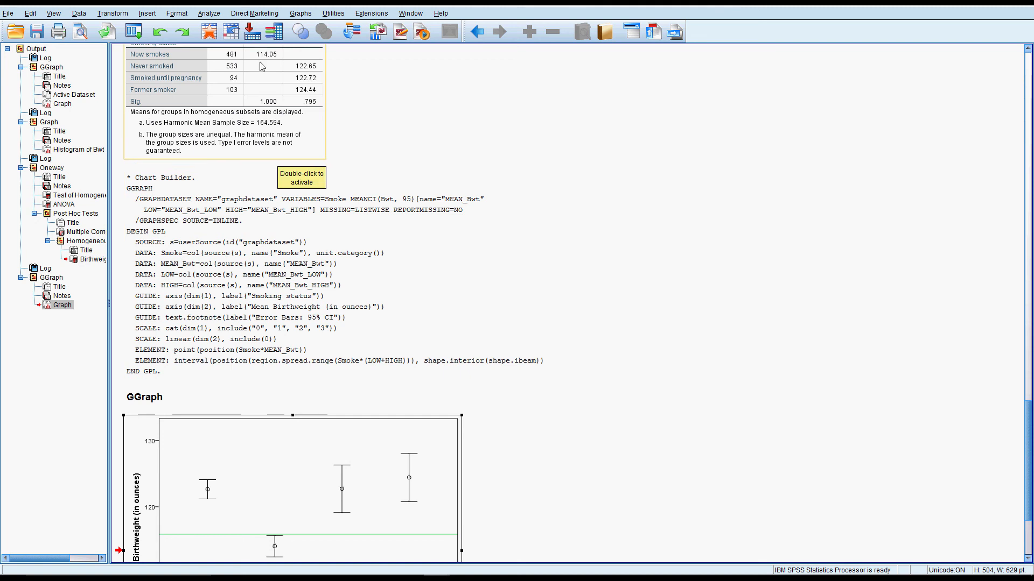
scroll(340, 405, down, 4)
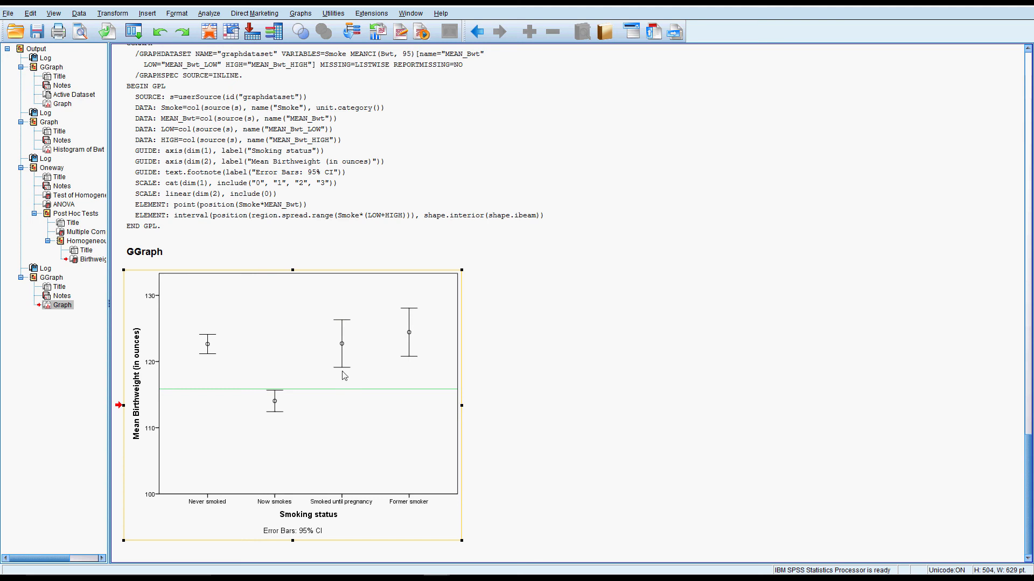
Examine the Tukey multiple comparisons and homogeneous subsets tables, checking the pairwise smoking status differences against the error bar chart
scroll(346, 392, up, 2)
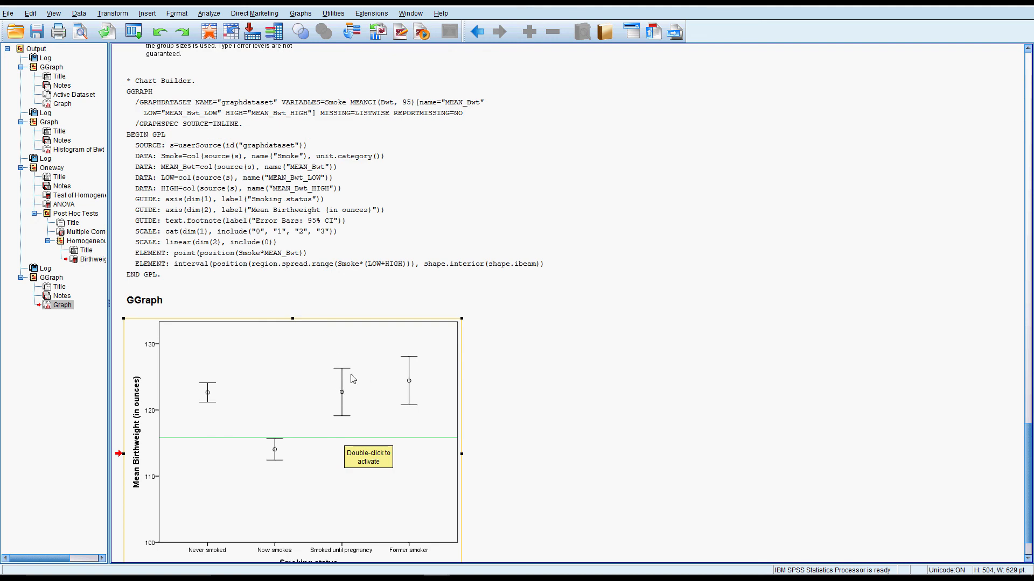
scroll(309, 340, up, 3)
scroll(308, 339, up, 7)
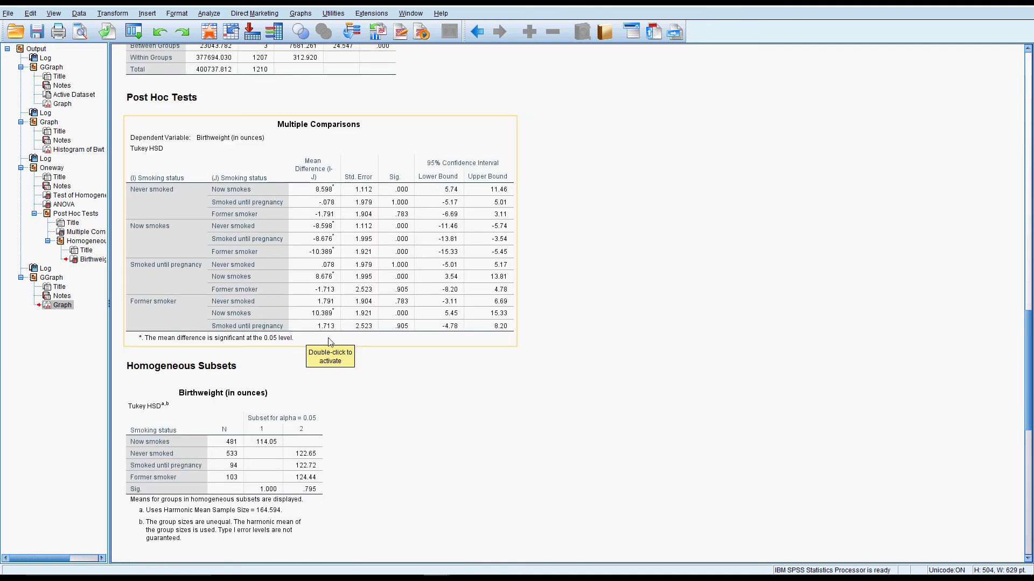
click(185, 221)
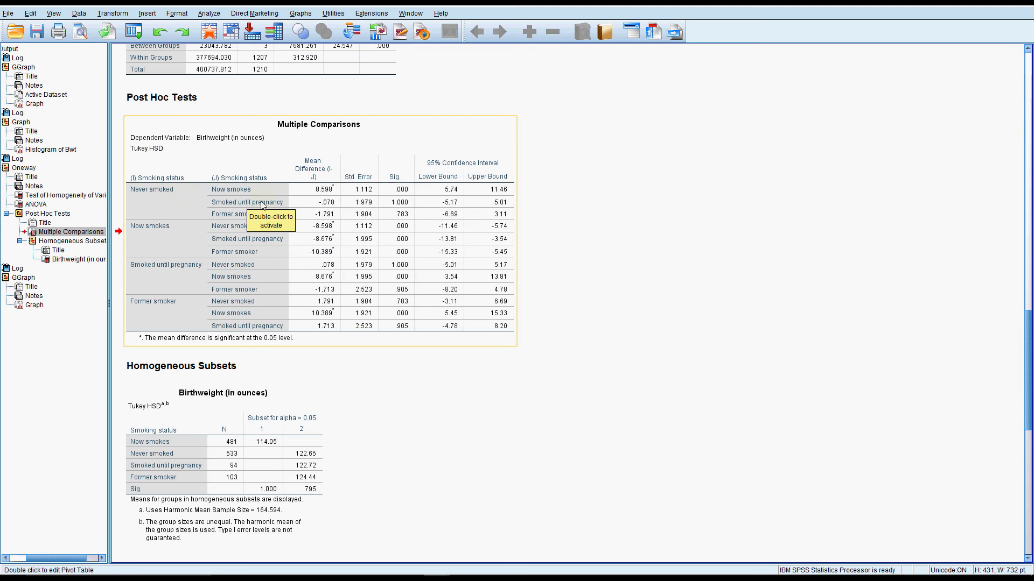
click(298, 408)
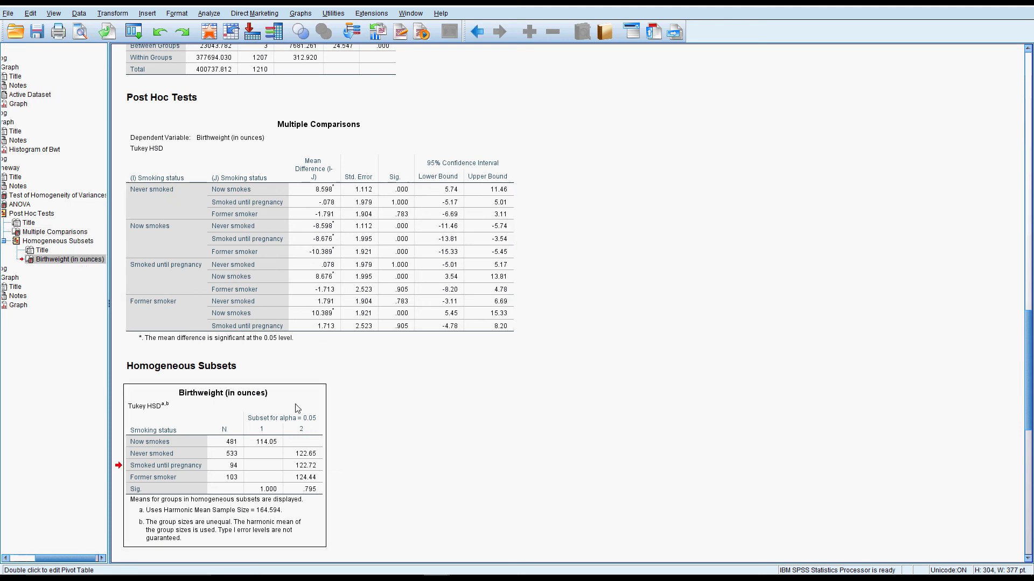
scroll(298, 408, down, 10)
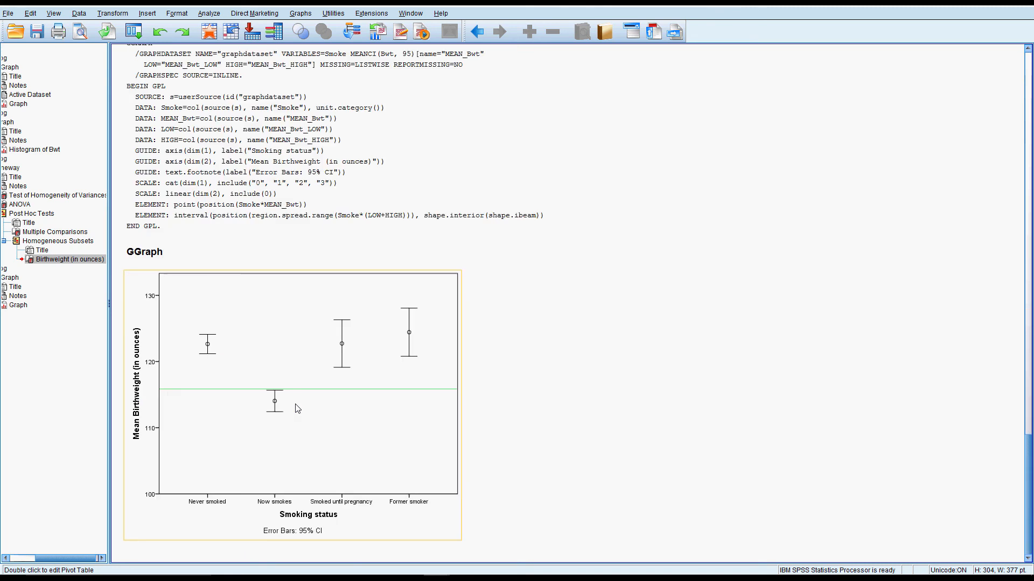
click(392, 530)
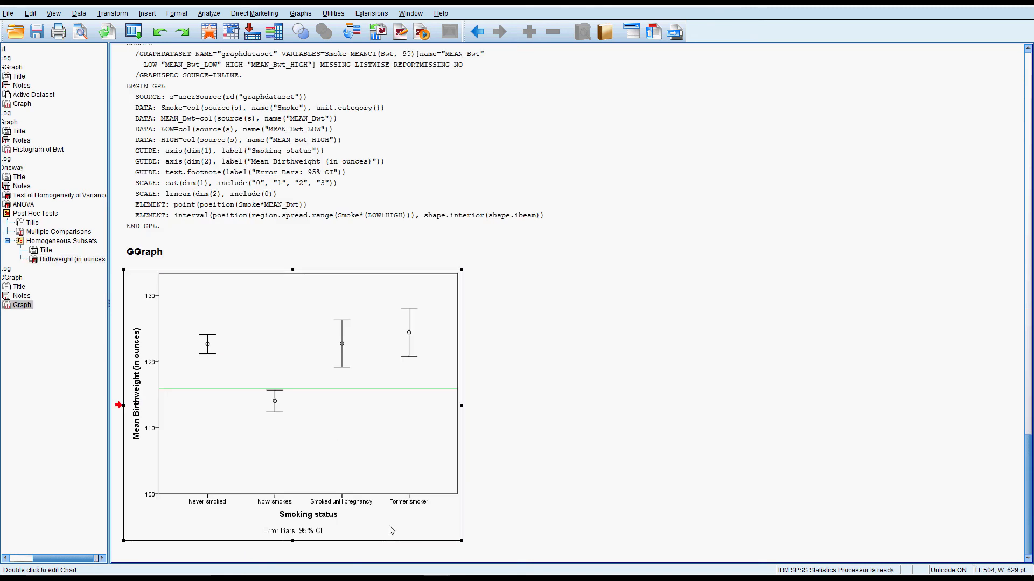